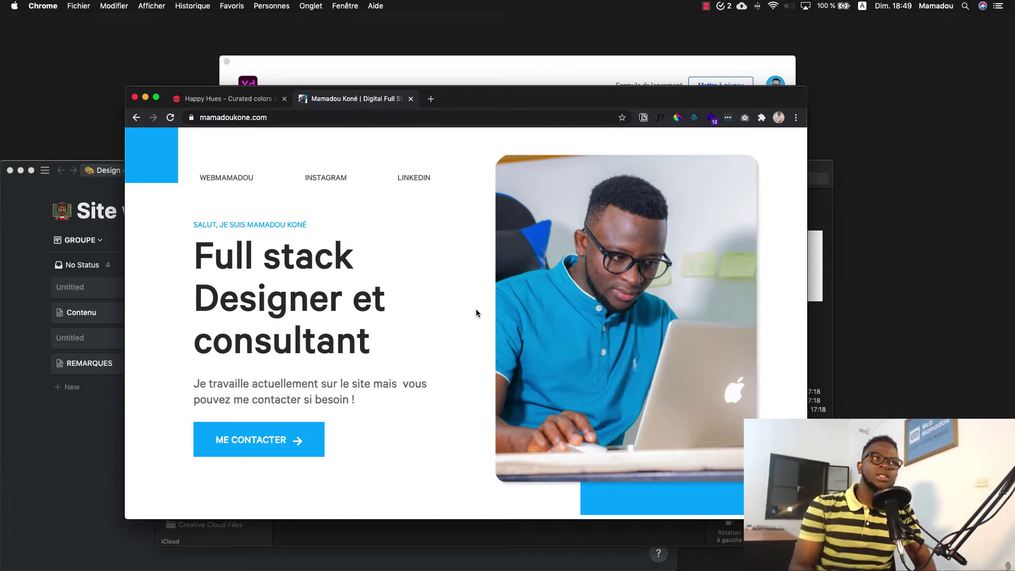
# Switch to Adobe XD and create a new document from the Web 1920 preset (1920 x 1080 px).
pyautogui.click(464, 76)
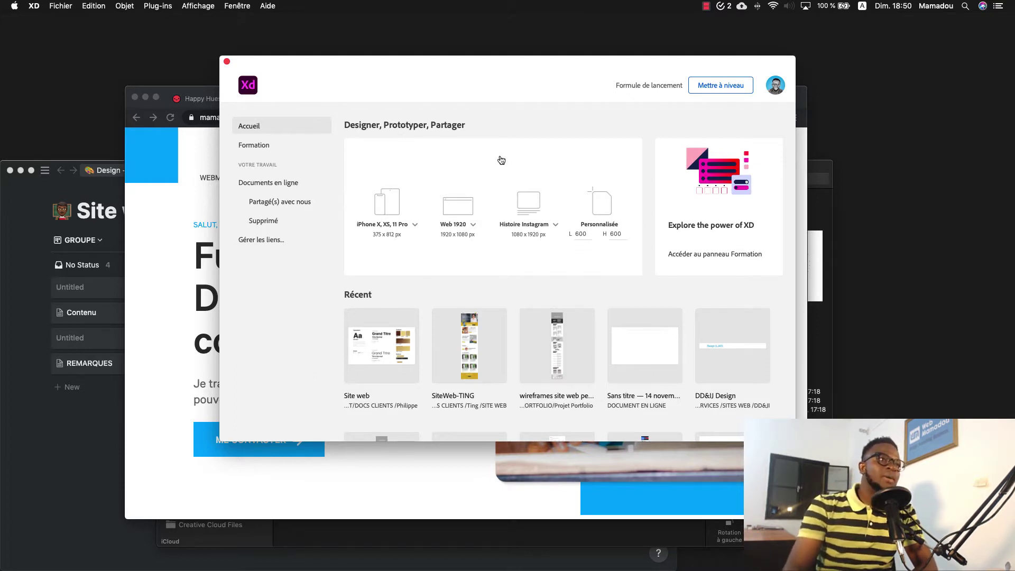
pyautogui.click(473, 224)
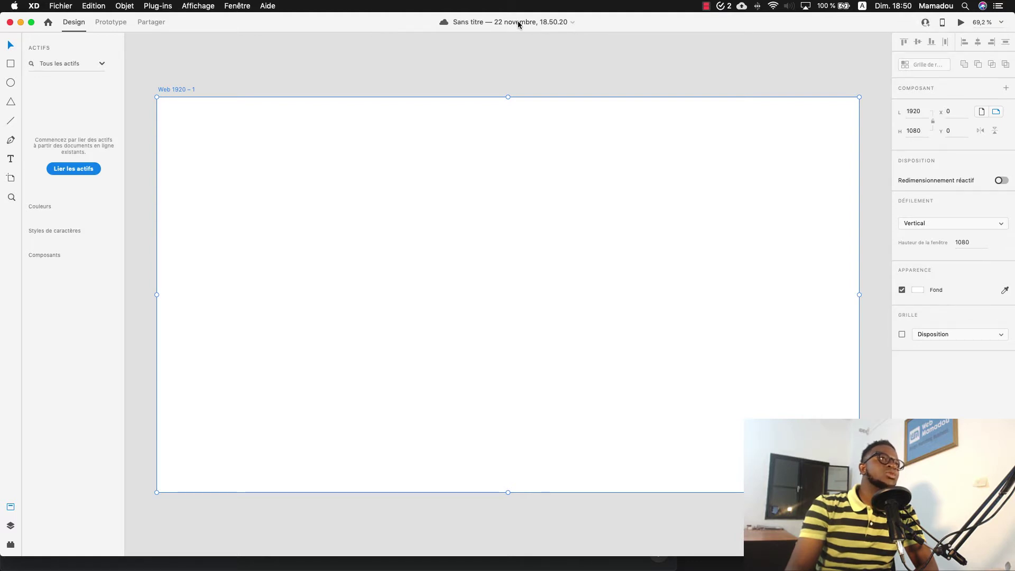
# Start a local save of the document and choose the folder Documents > WEB > SITE WEB > PORTFOLIO > Projet Portfolio.
pyautogui.click(461, 22)
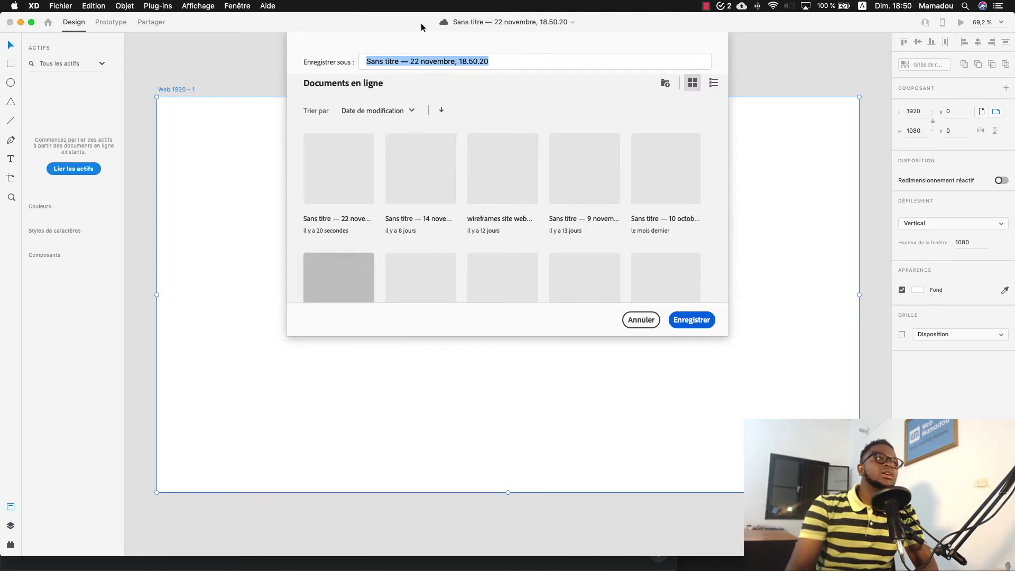
pyautogui.click(638, 321)
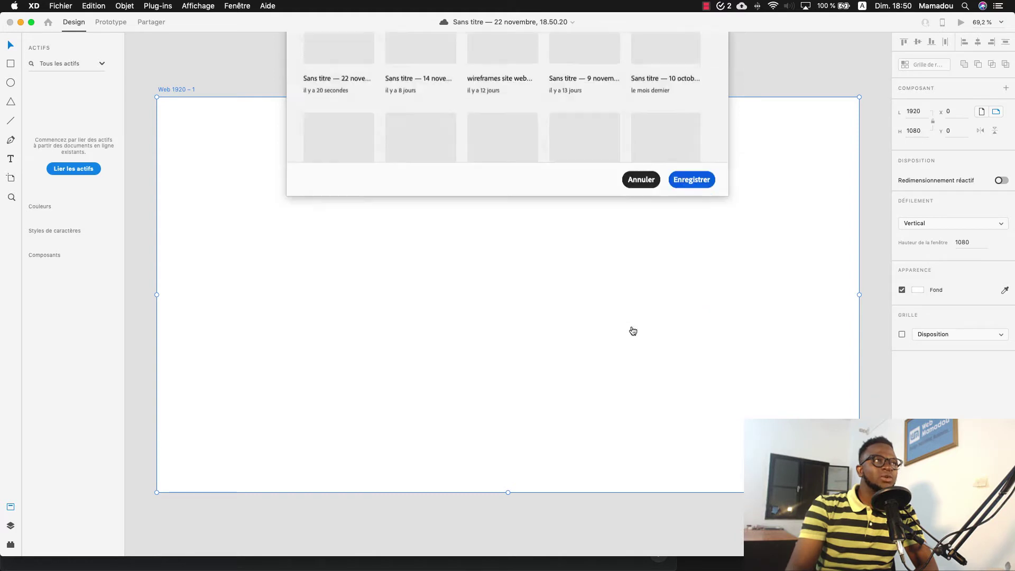
pyautogui.click(60, 6)
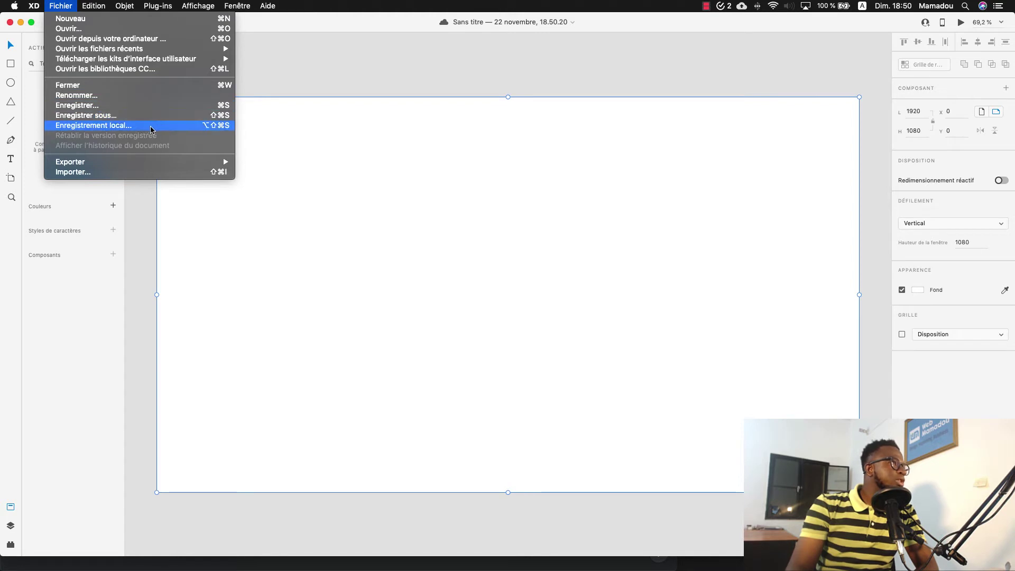
pyautogui.click(164, 128)
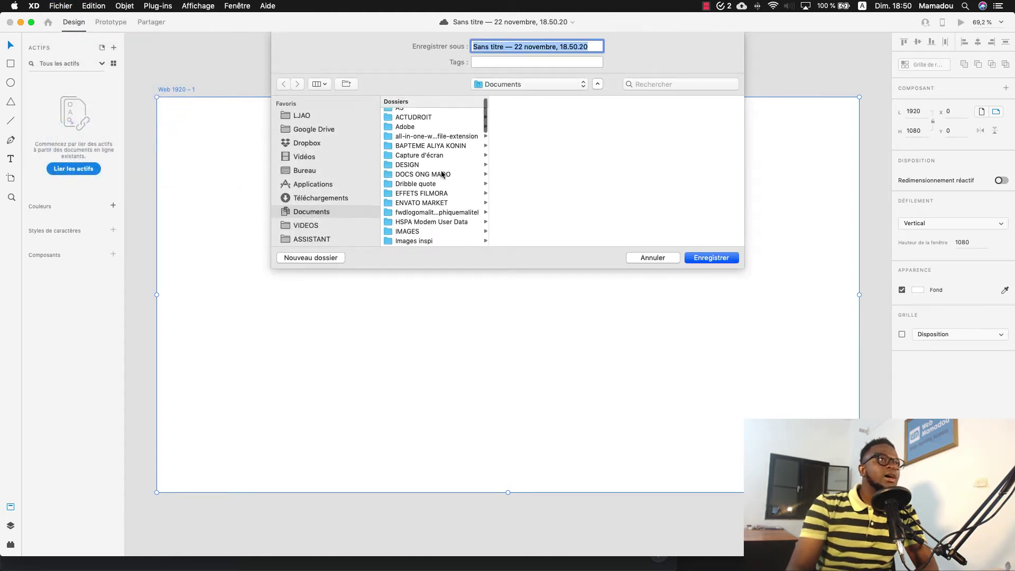
pyautogui.scroll(-5, 311, 227)
pyautogui.scroll(-4, 425, 222)
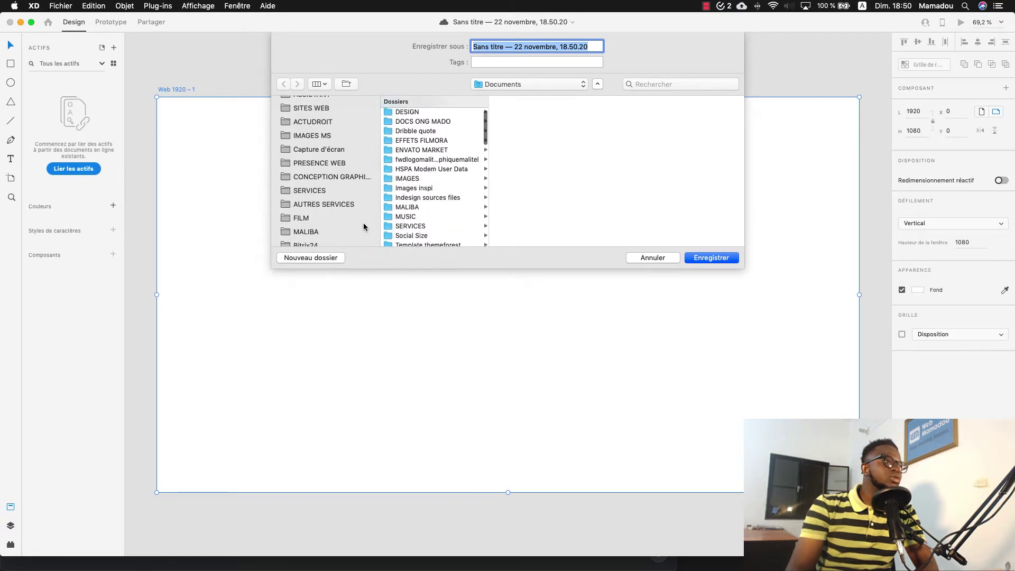
pyautogui.scroll(-4, 365, 224)
pyautogui.scroll(3, 307, 156)
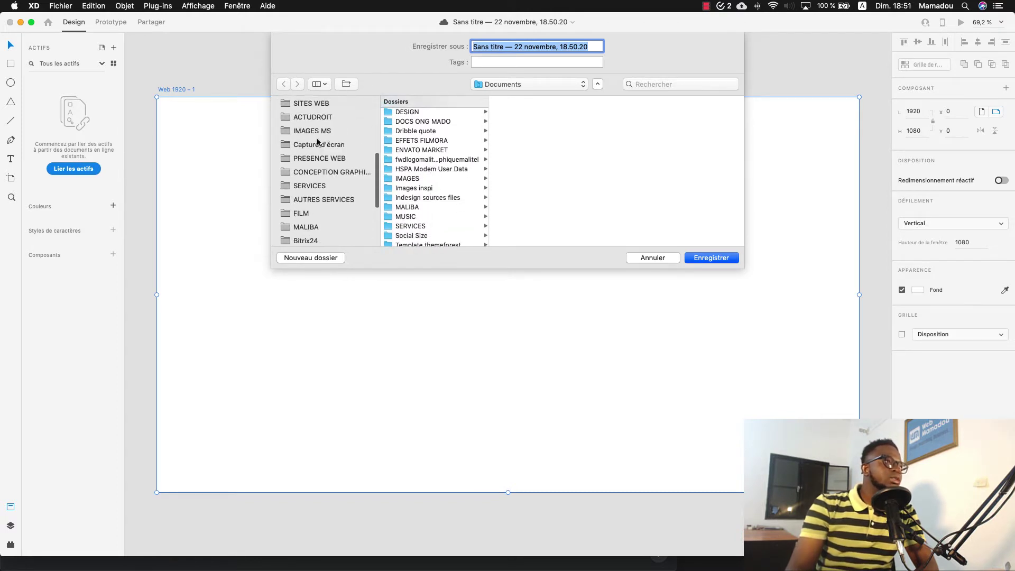
pyautogui.scroll(6, 340, 197)
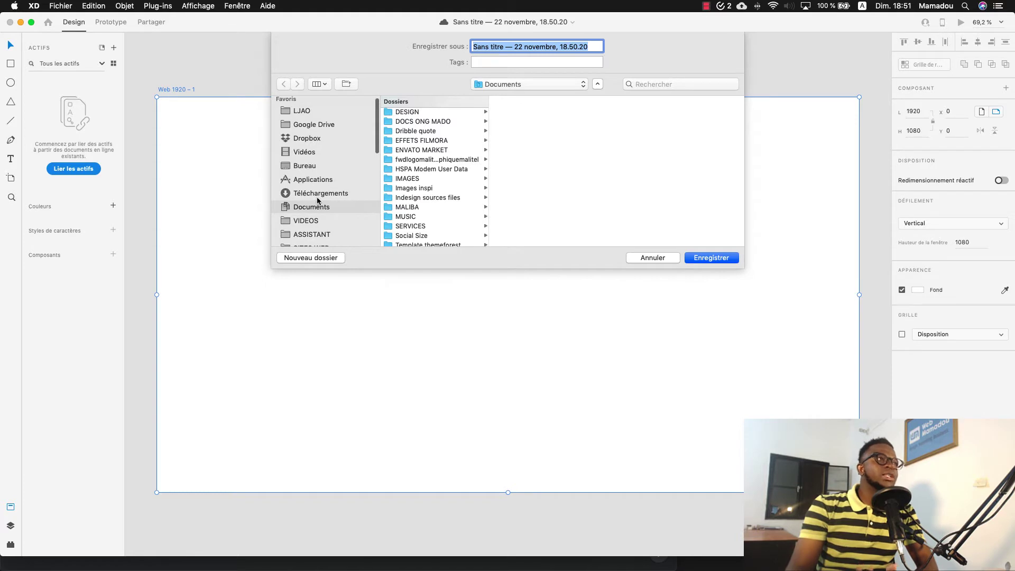
pyautogui.scroll(-5, 439, 210)
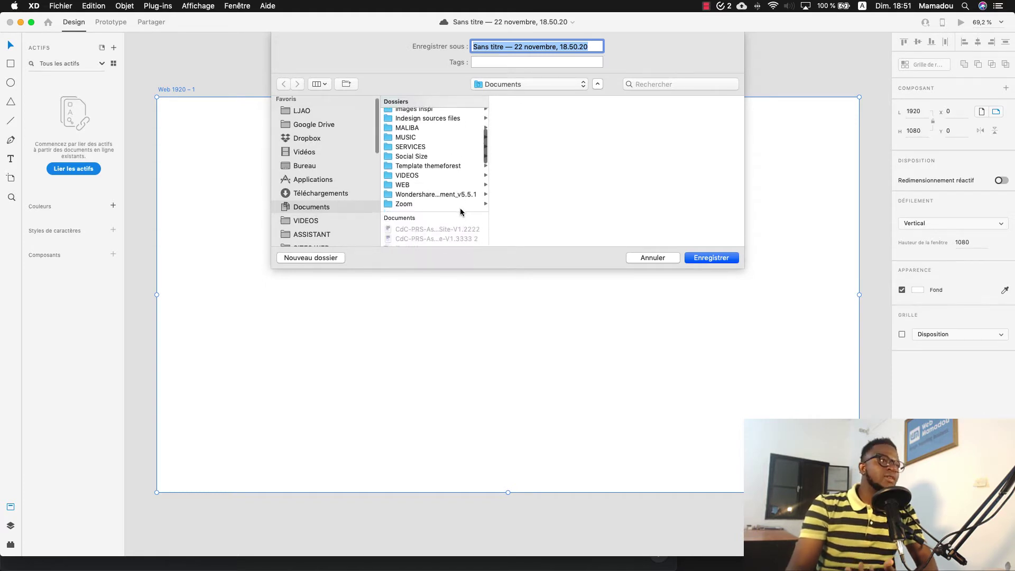
pyautogui.click(412, 180)
pyautogui.click(413, 170)
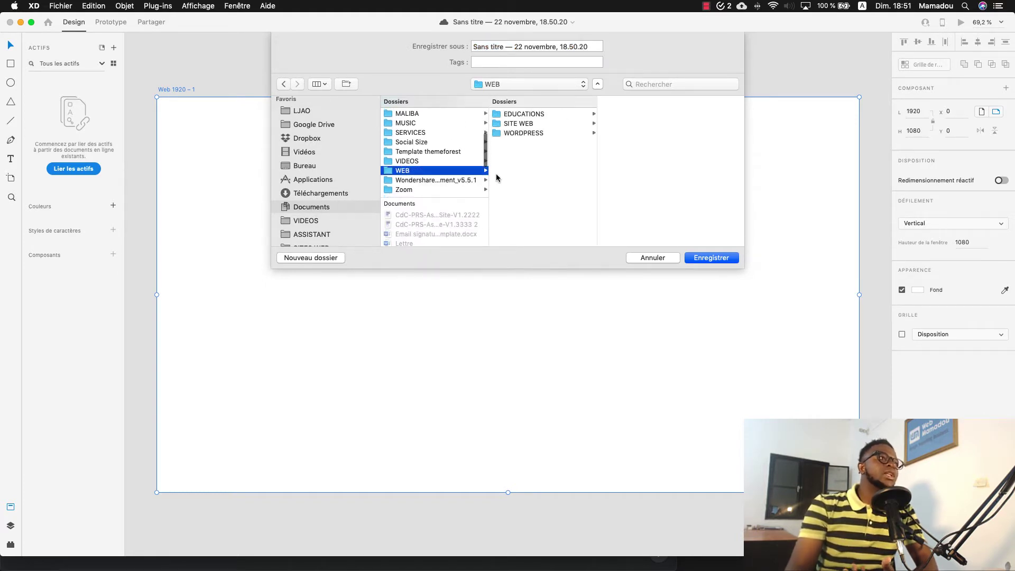
pyautogui.click(531, 123)
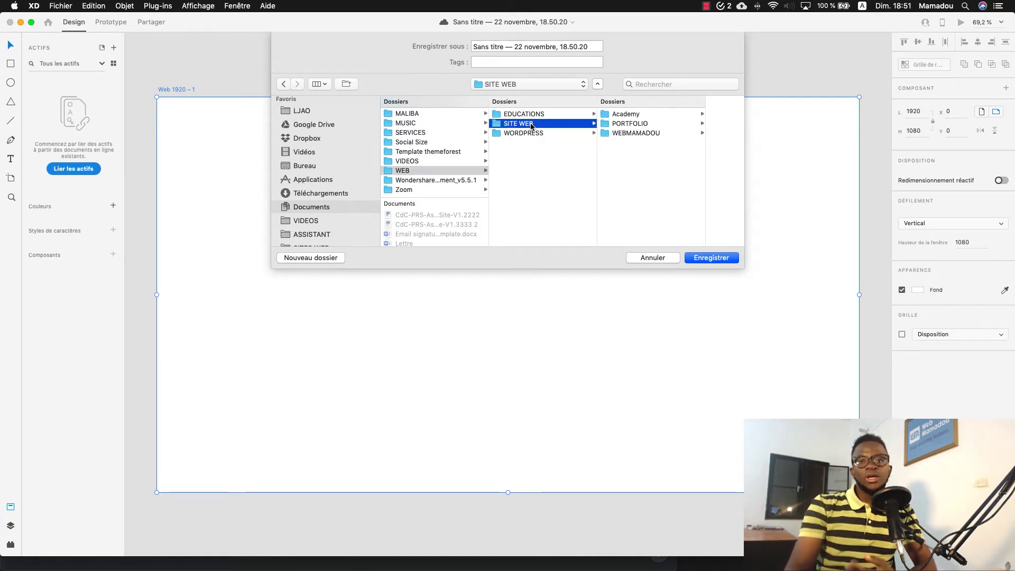
pyautogui.click(694, 125)
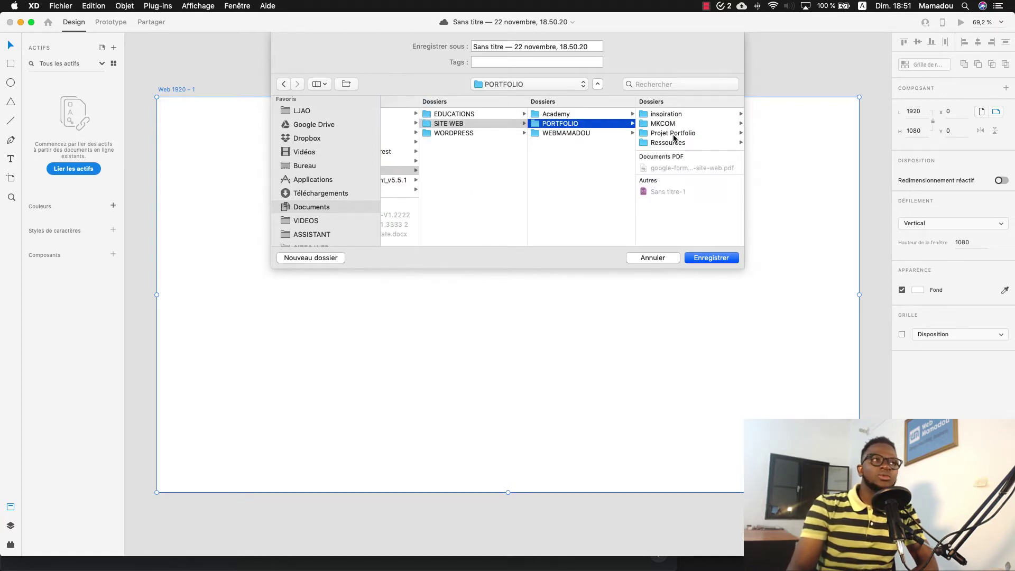
pyautogui.click(675, 124)
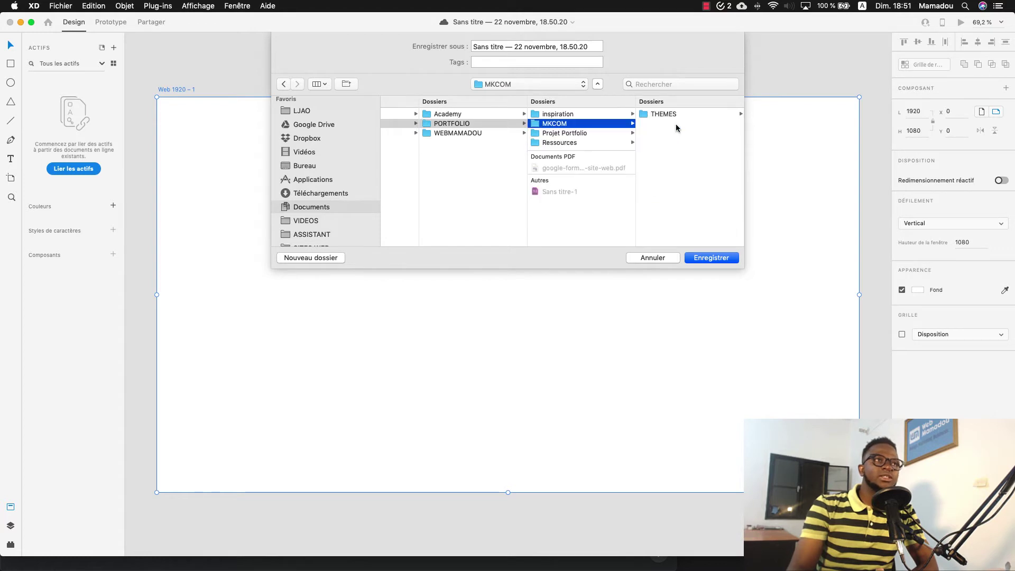
pyautogui.click(590, 132)
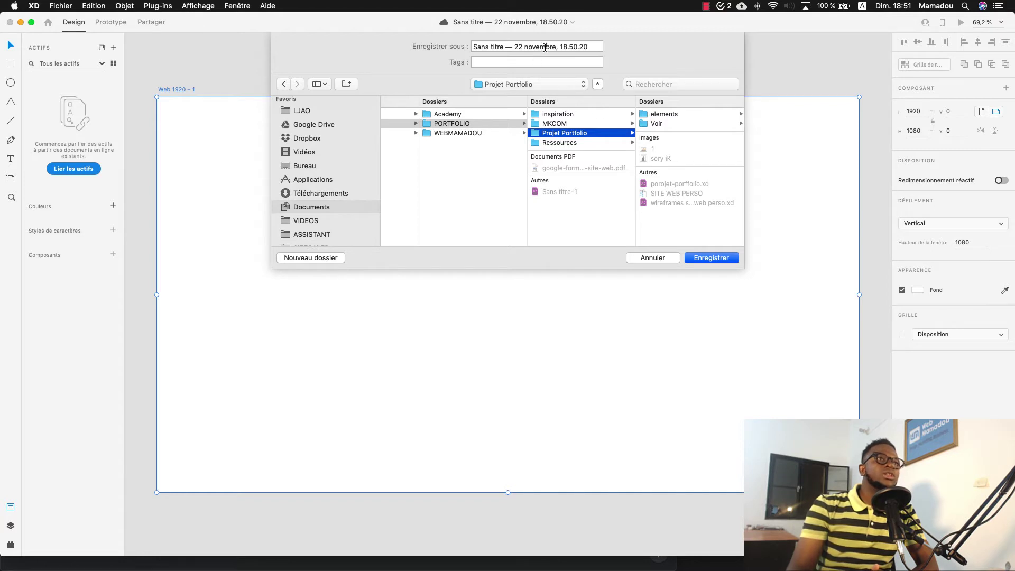
# Name the file CONCEPTION WIREFRAMES 22112020 and save it in the chosen folder.
pyautogui.tripleClick(501, 46)
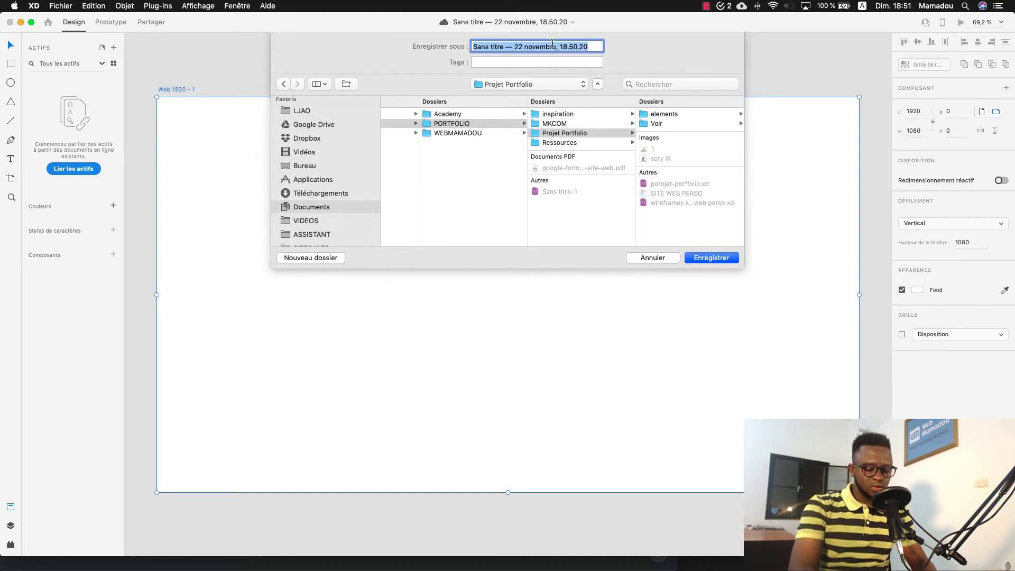
pyautogui.write('CONC')
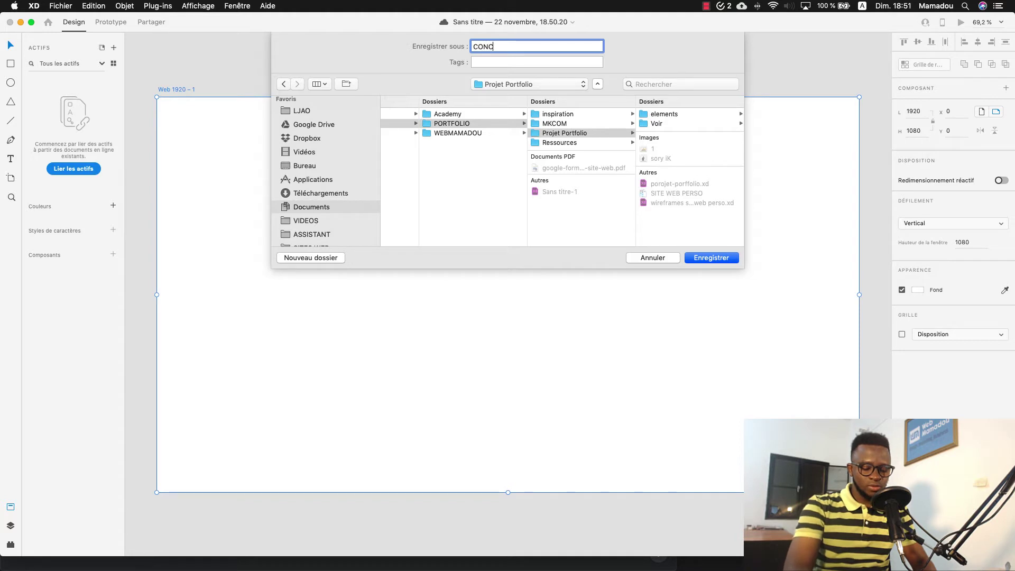
pyautogui.write('EPTION WIREF')
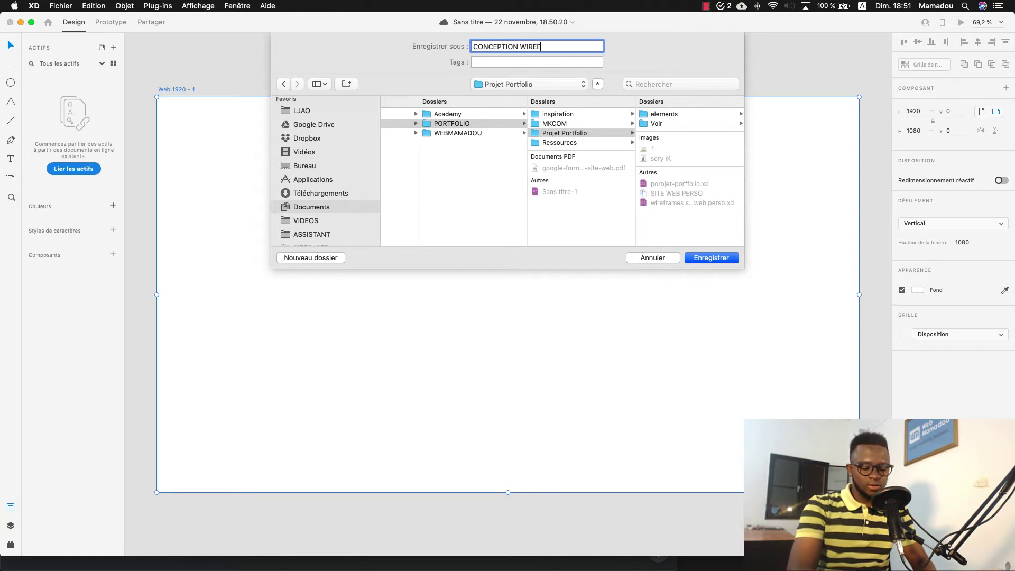
pyautogui.write('RAMES')
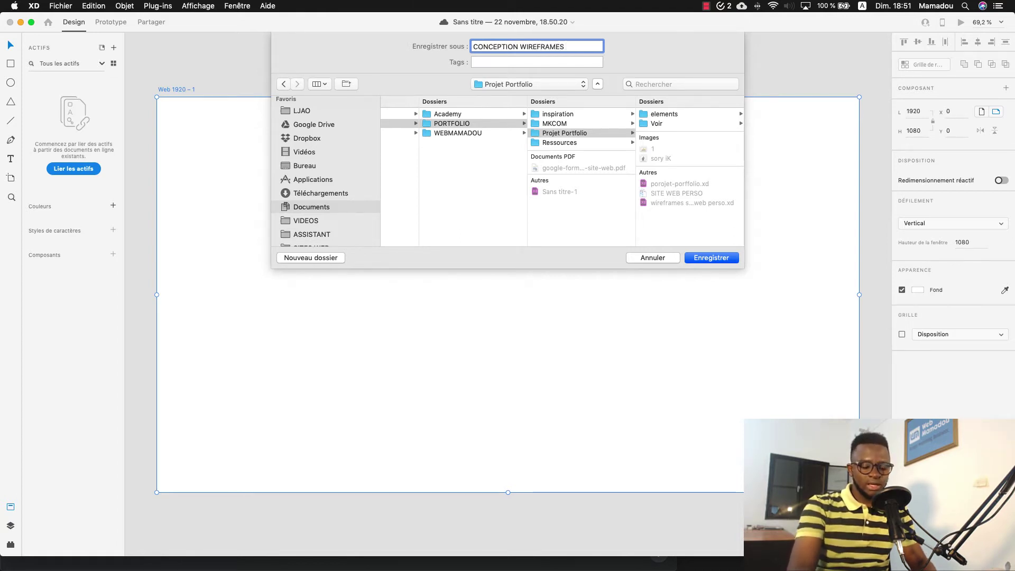
pyautogui.write(' 0')
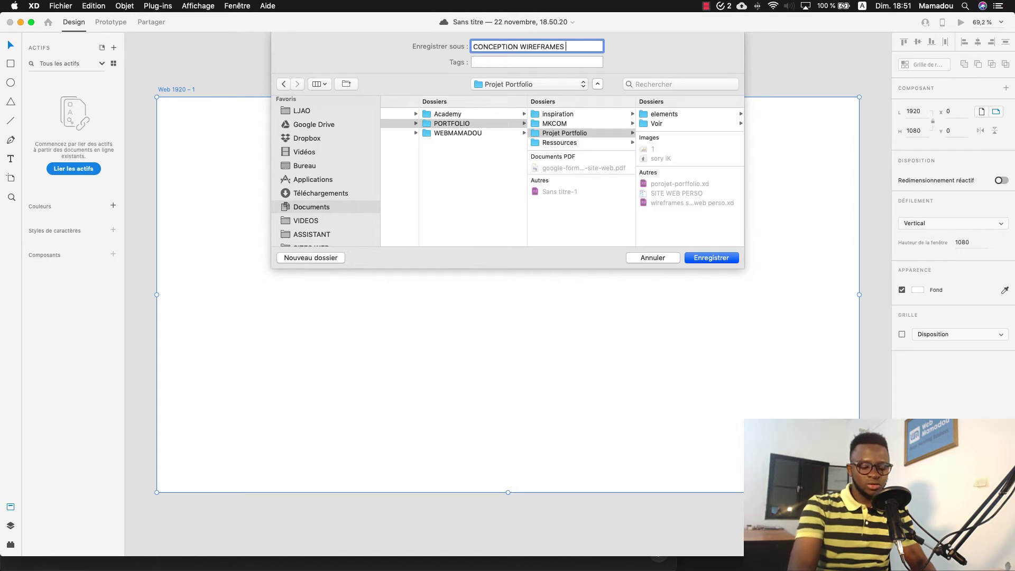
pyautogui.write('2')
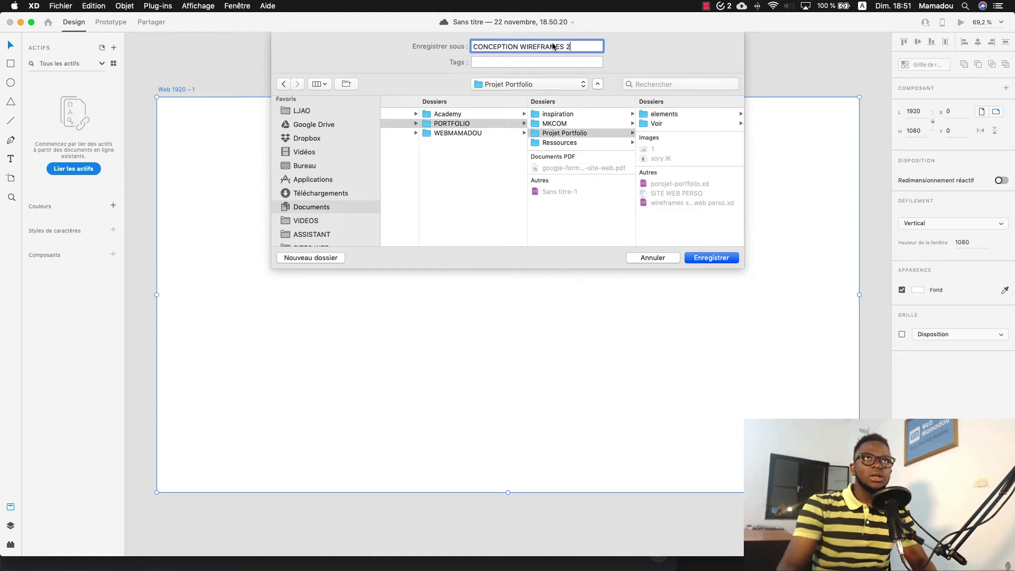
pyautogui.click(893, 6)
pyautogui.click(893, 5)
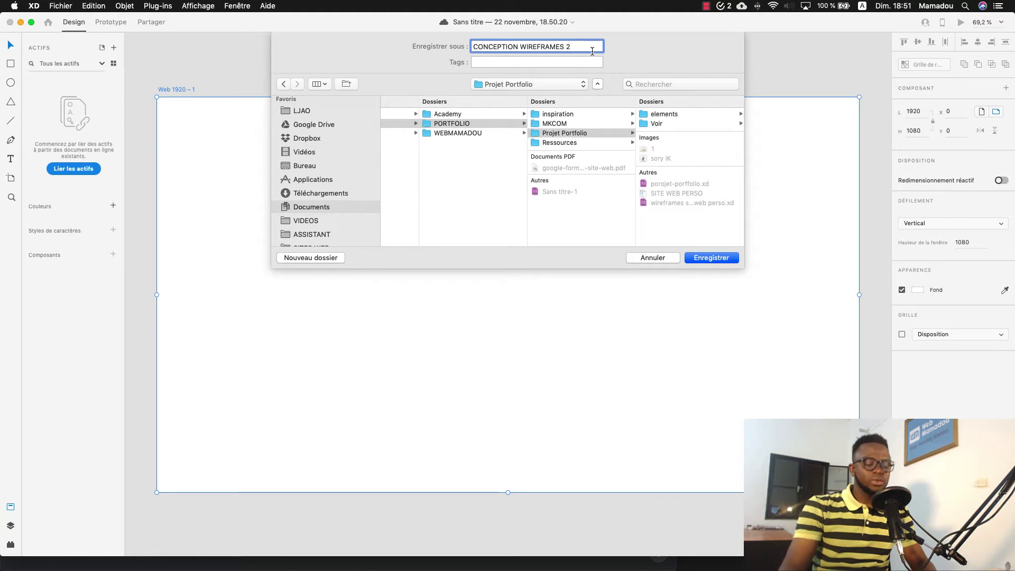
pyautogui.write('2')
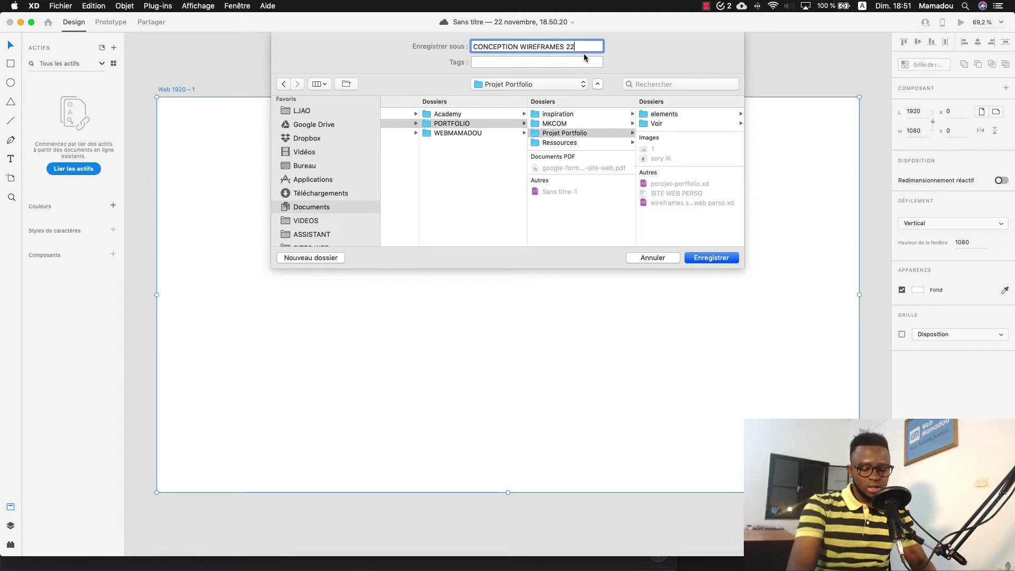
pyautogui.write('112')
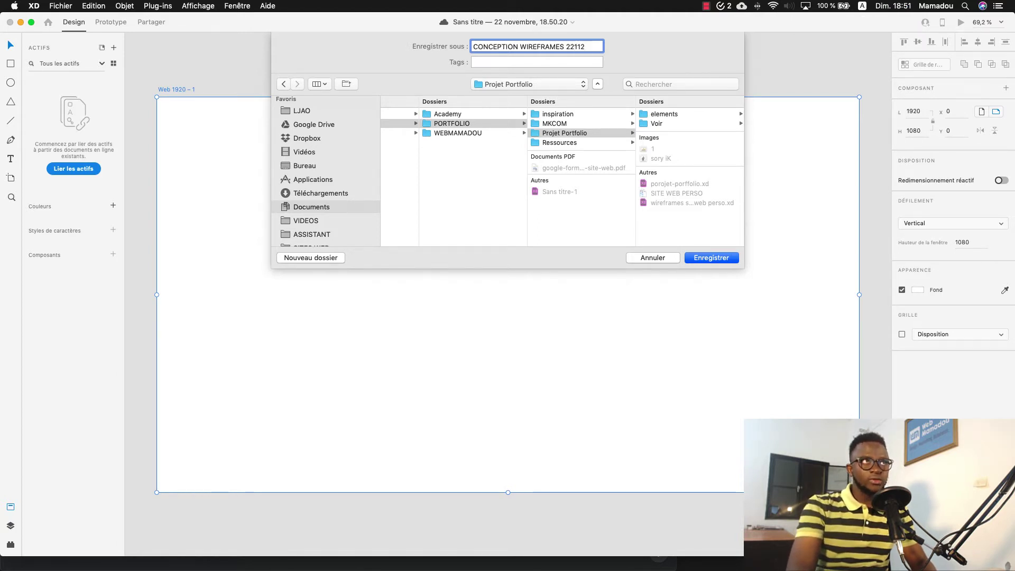
pyautogui.write('020')
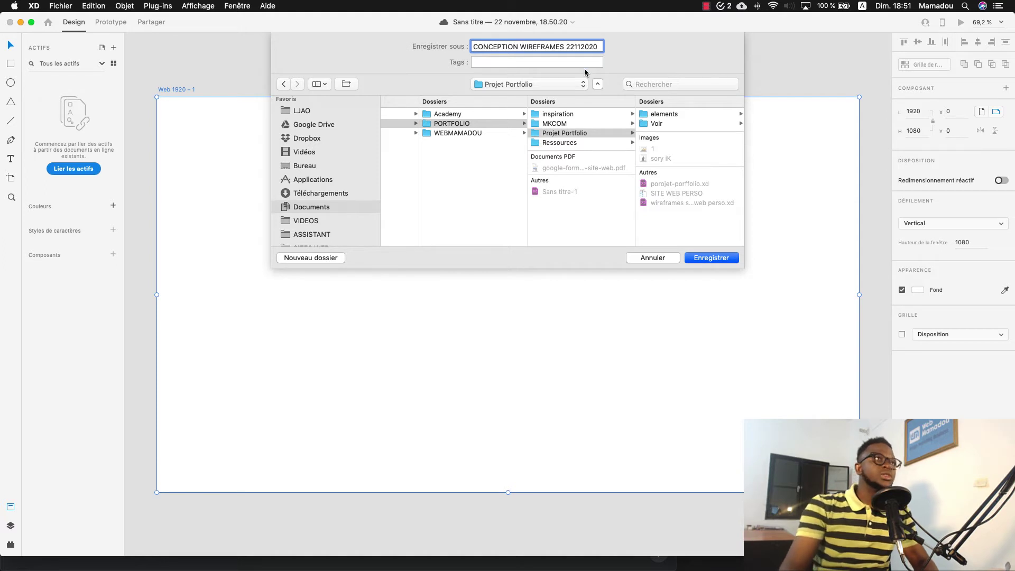
pyautogui.click(717, 258)
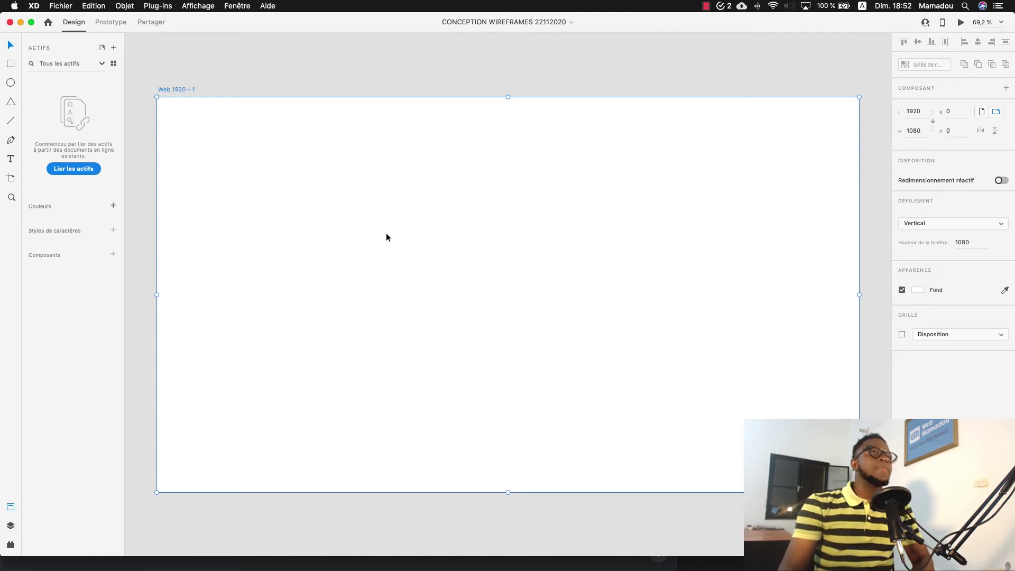
# Rename the artboard as "Wireframe accueil".
pyautogui.click(163, 92)
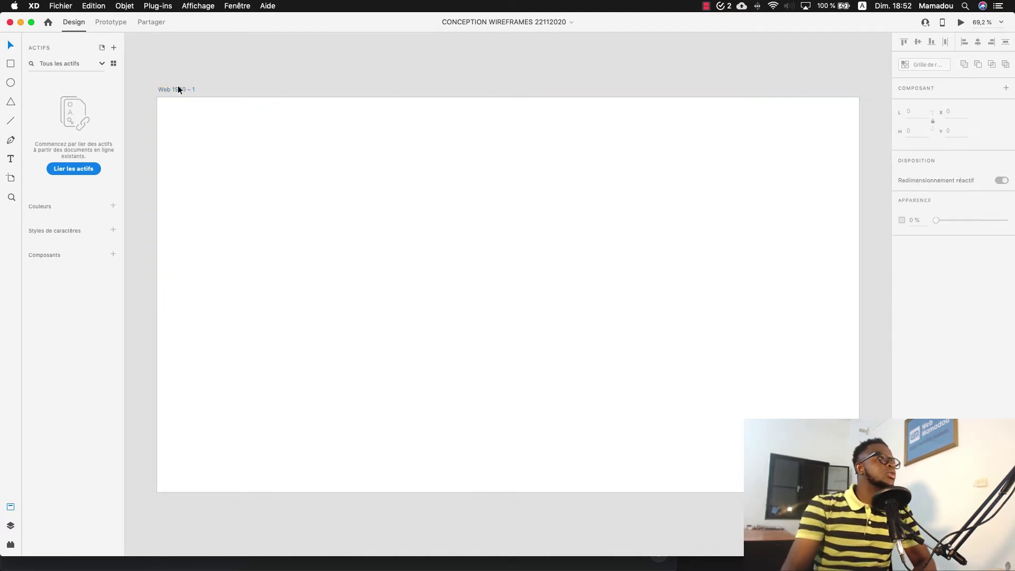
pyautogui.click(171, 89)
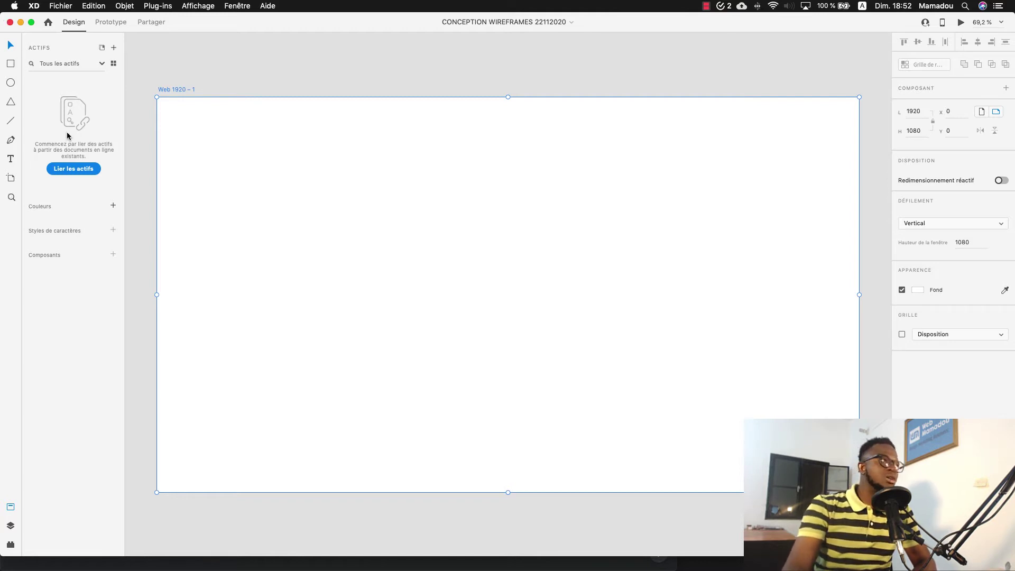
pyautogui.click(233, 74)
pyautogui.doubleClick(173, 90)
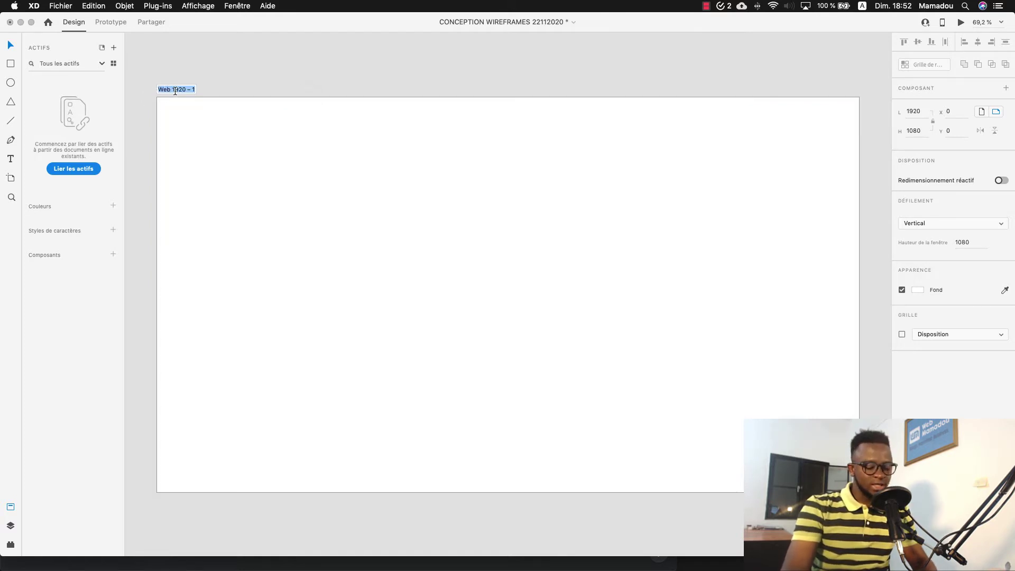
pyautogui.write('Wirefr')
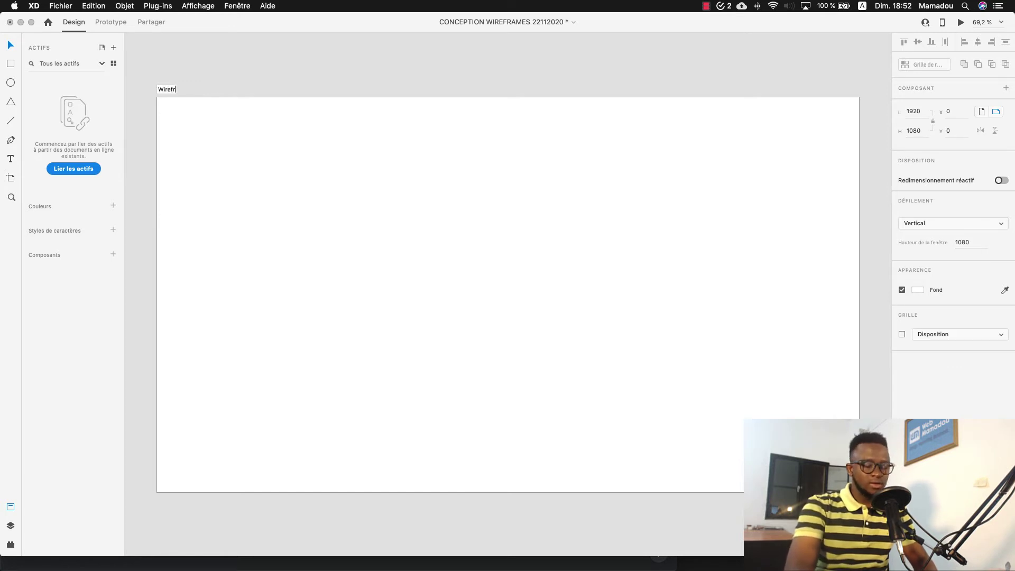
pyautogui.write('ame acc')
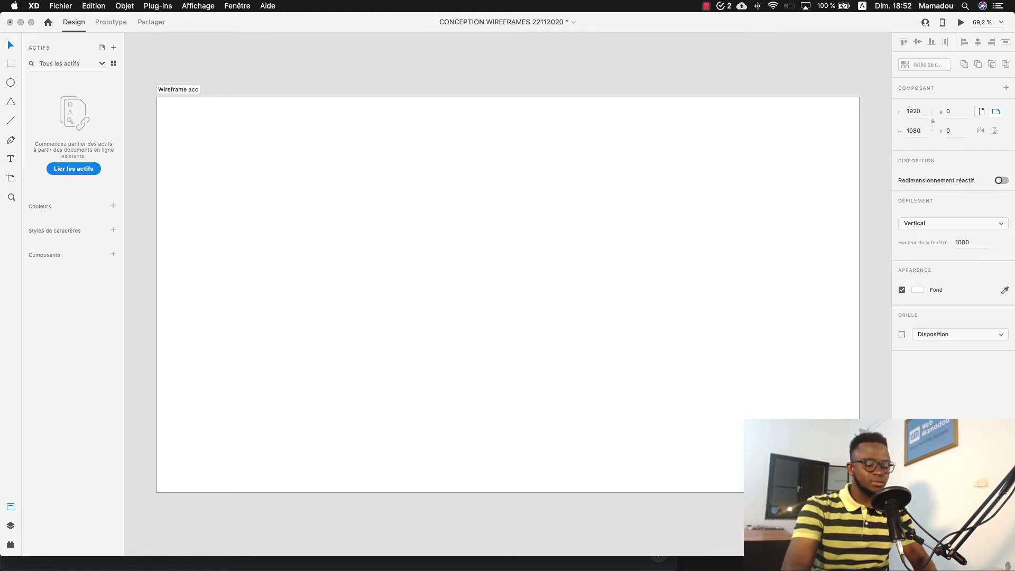
pyautogui.write('ueil')
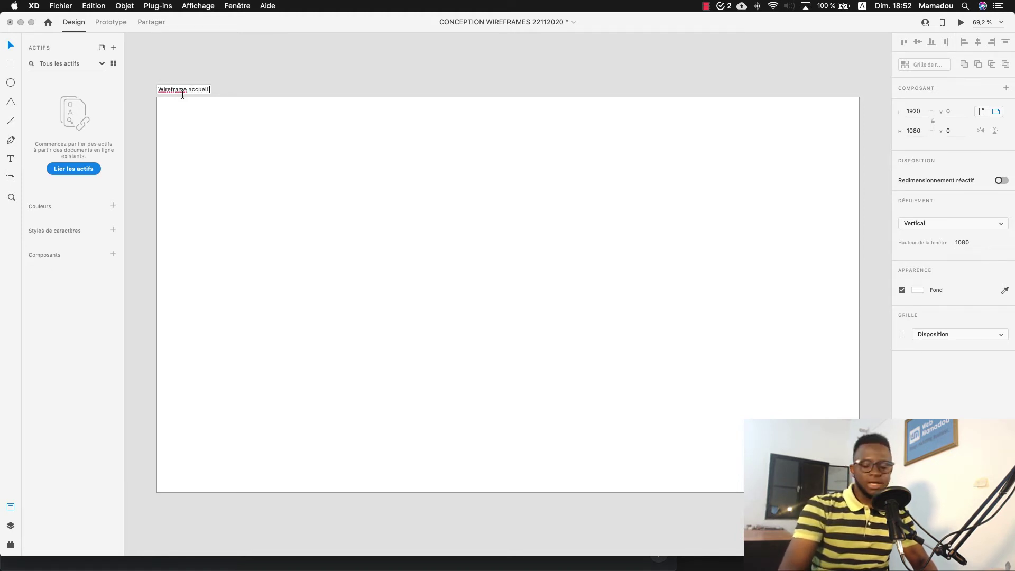
pyautogui.press('Return')
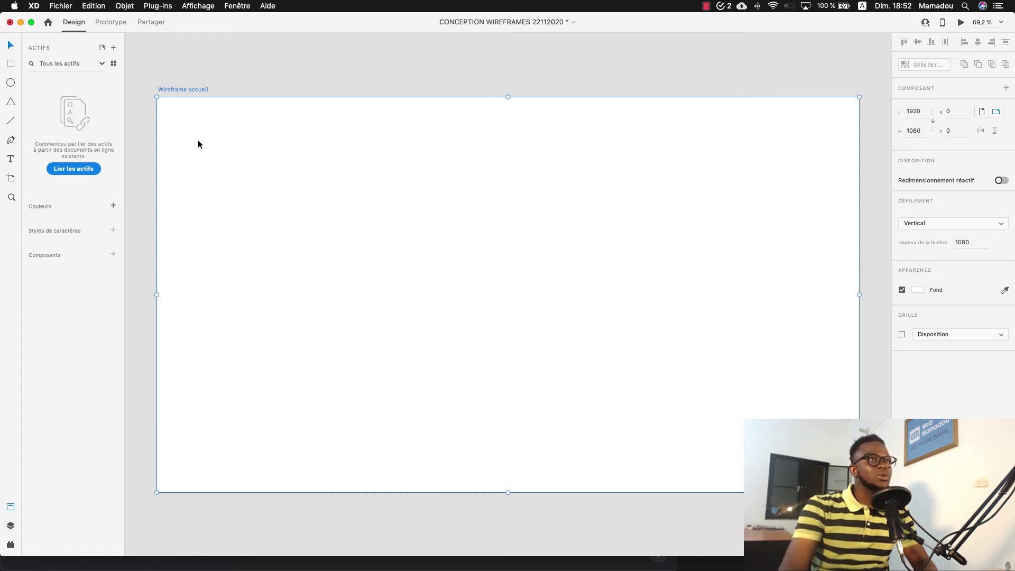
# Turn on the Disposition column grid for the "Wireframe accueil" artboard.
pyautogui.click(949, 335)
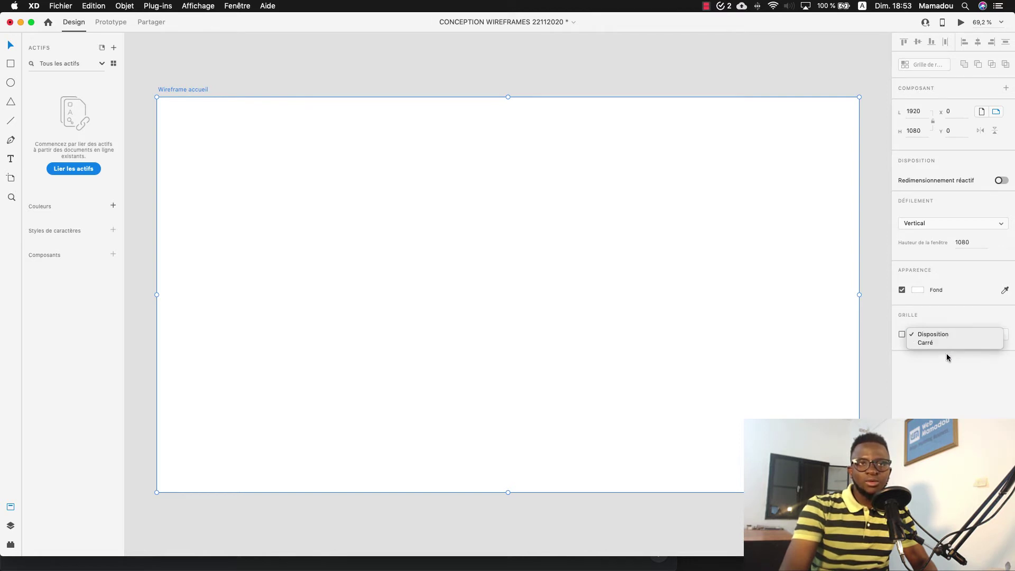
pyautogui.click(946, 333)
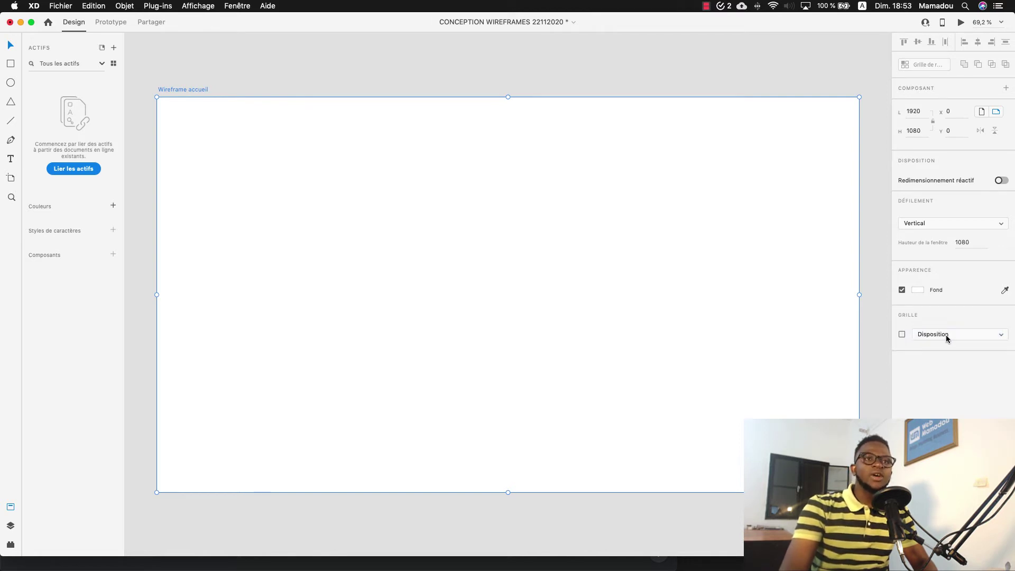
pyautogui.click(902, 335)
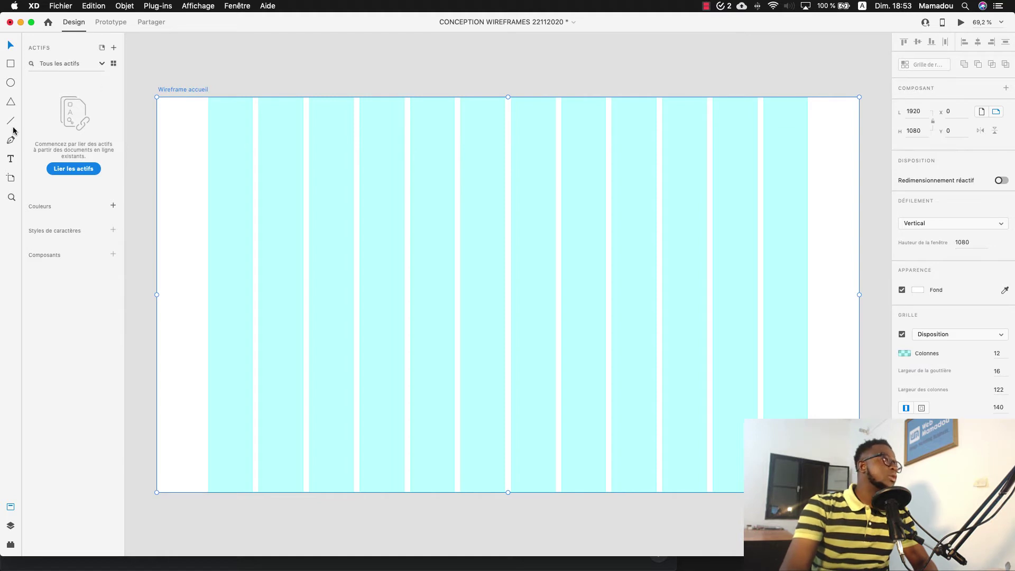
# Draw a rectangle about 706 x 64 near the artboard's upper edge, set its width to 1140, and centre it horizontally.
pyautogui.click(11, 66)
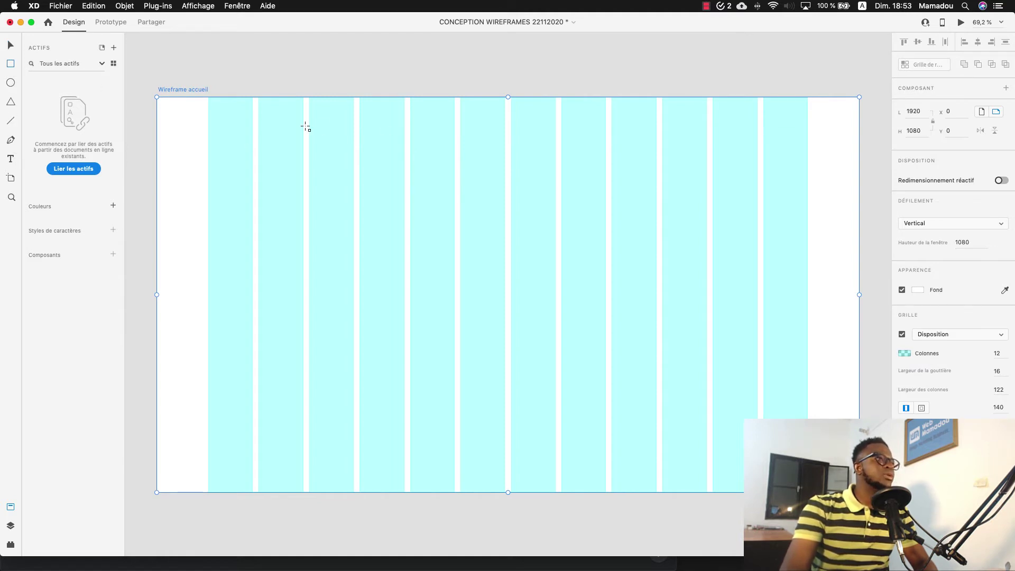
pyautogui.moveTo(303, 125); pyautogui.dragTo(561, 148)
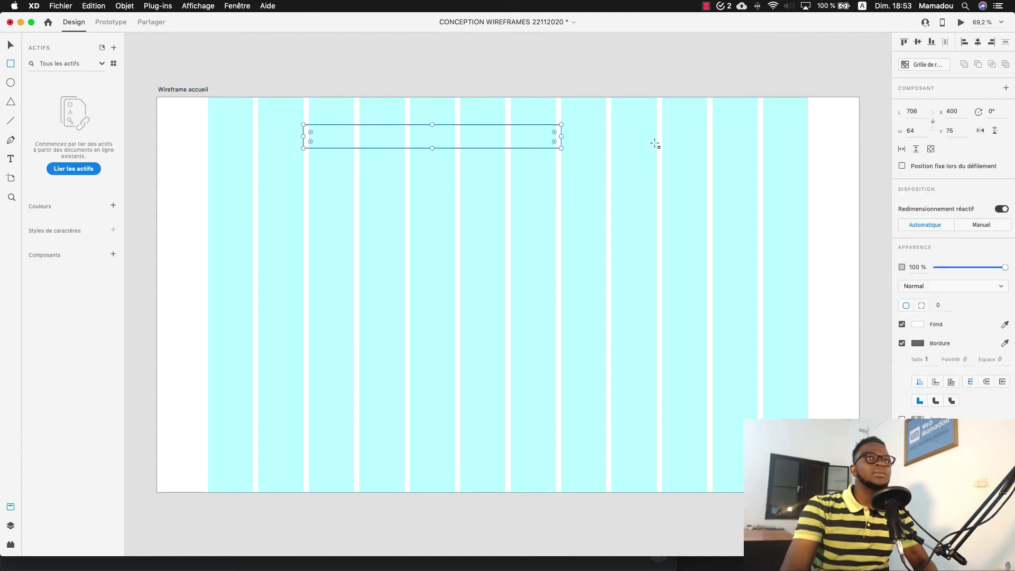
pyautogui.click(922, 110)
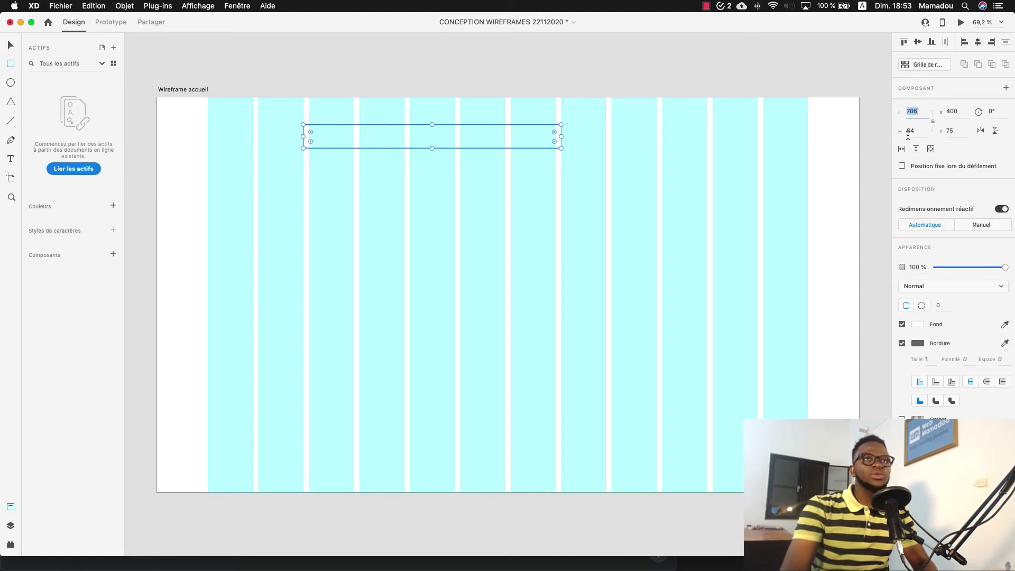
pyautogui.write('1140')
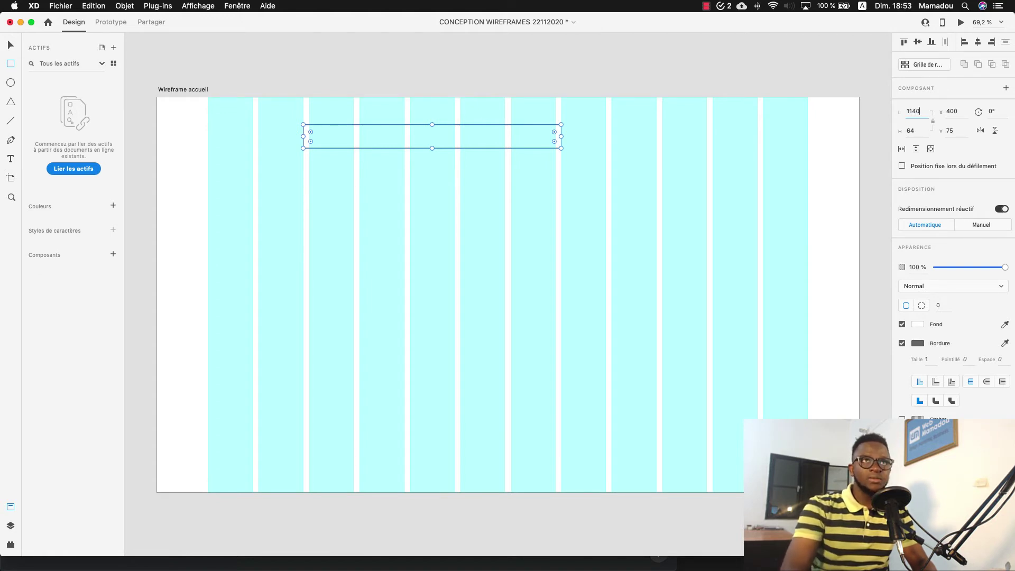
pyautogui.press('Return')
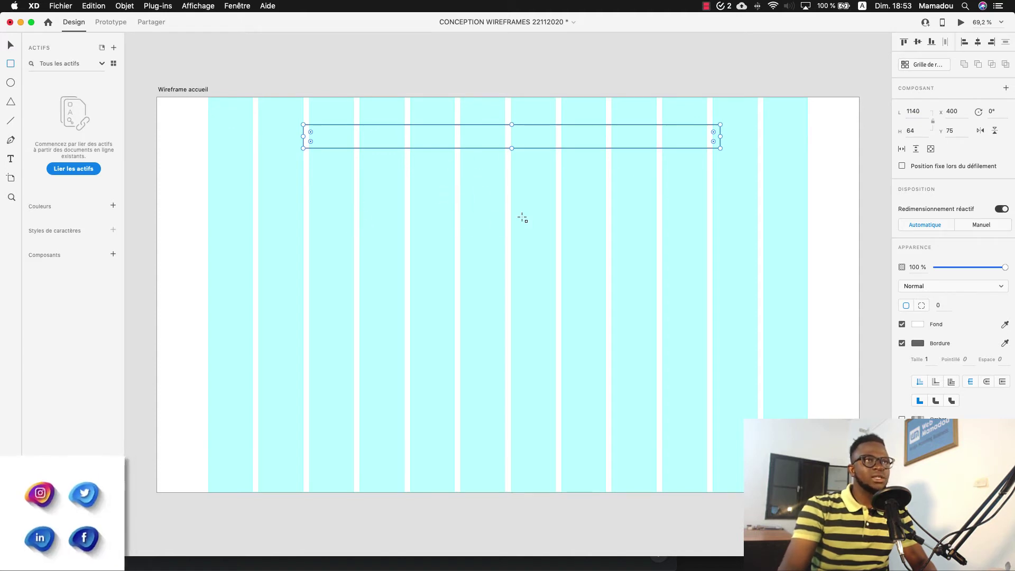
pyautogui.click(977, 42)
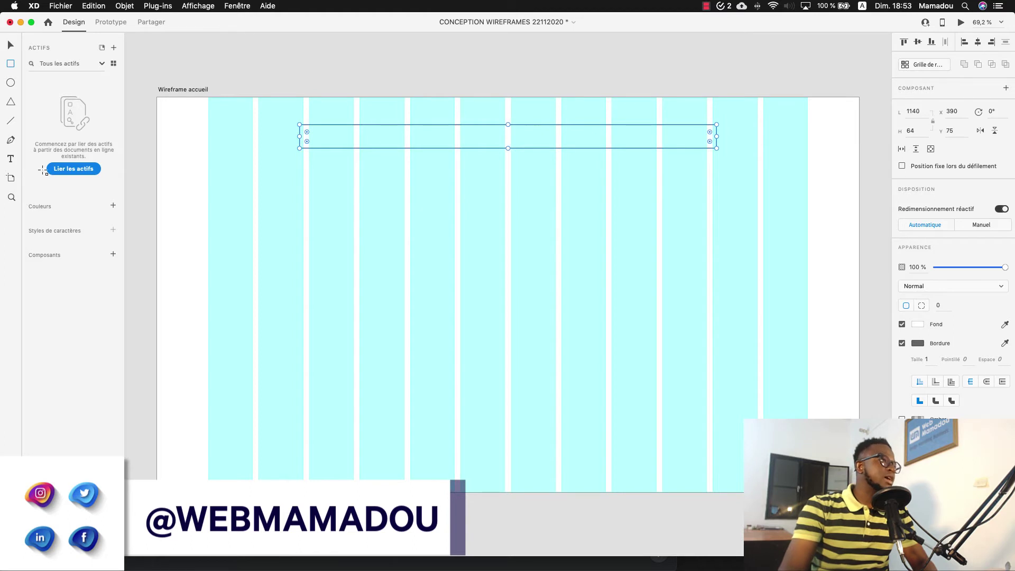
# Place vertical guides along both ends of the 1140-wide rectangle, removing the stray thin shape, and delete the rectangle.
pyautogui.moveTo(157, 194); pyautogui.dragTo(207, 198)
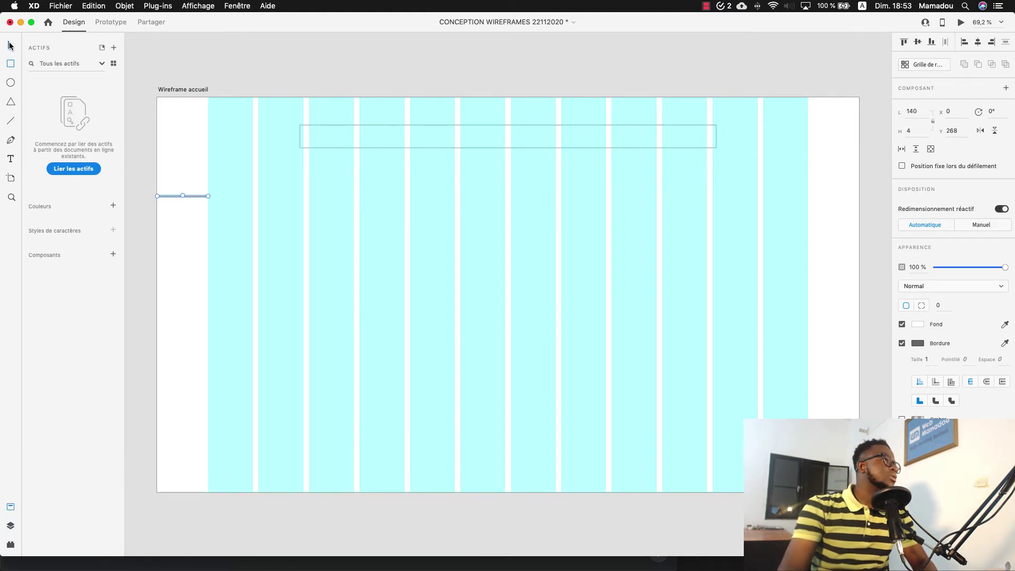
pyautogui.press('BackSpace')
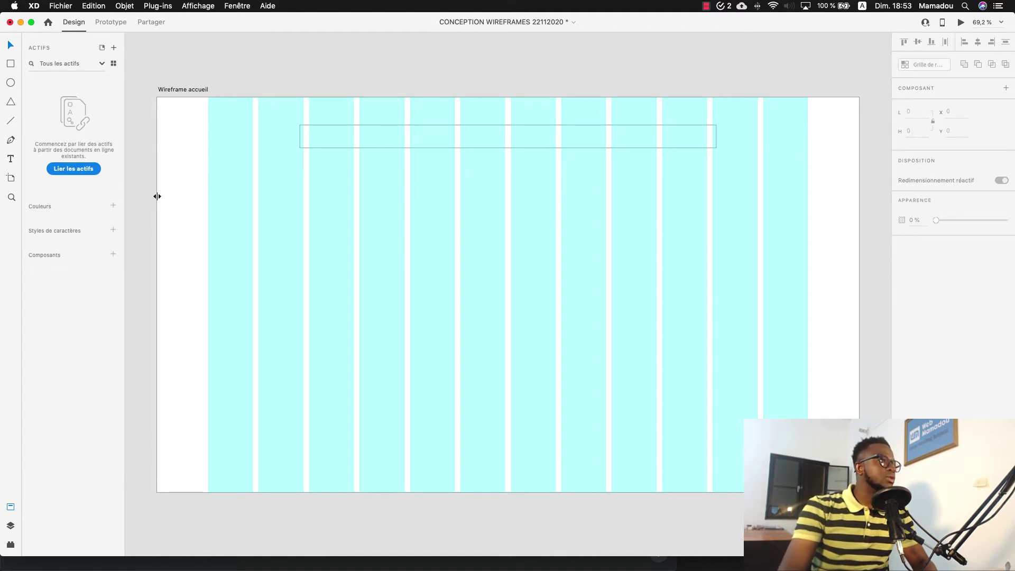
pyautogui.moveTo(154, 196); pyautogui.dragTo(299, 222)
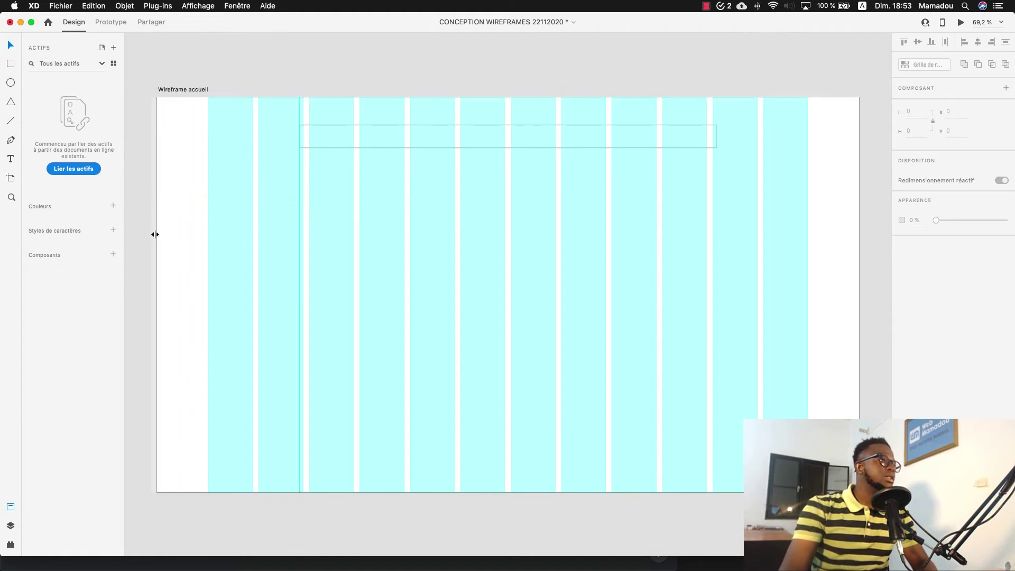
pyautogui.moveTo(155, 234); pyautogui.dragTo(717, 254)
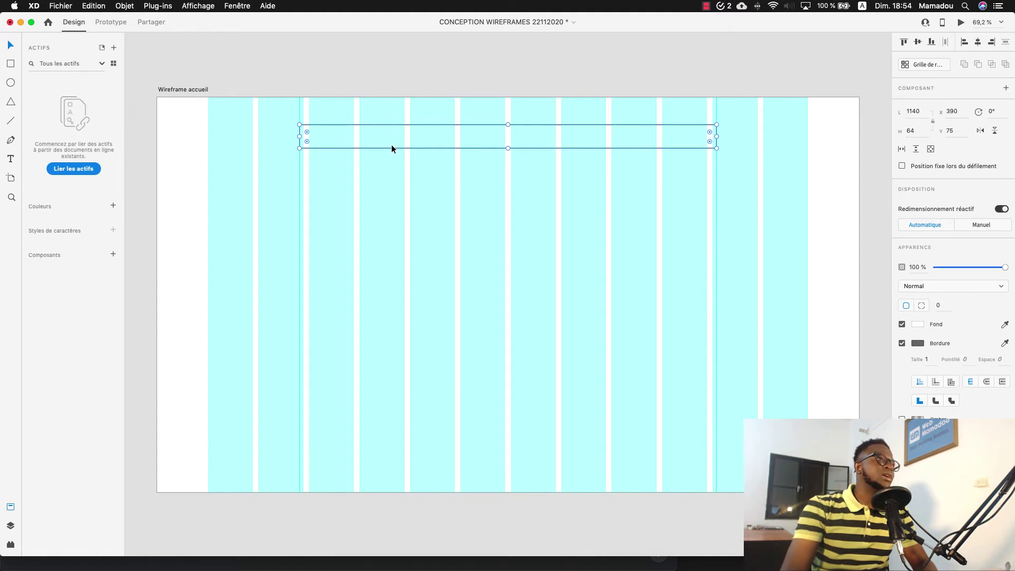
pyautogui.press('Delete')
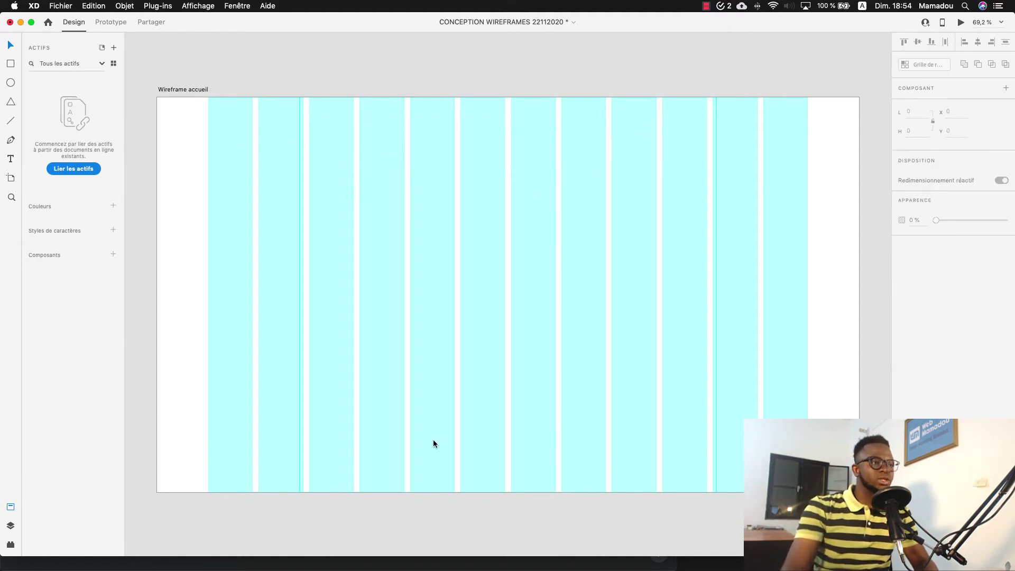
# Switch to Chrome to look at the reference websites.
pyautogui.moveTo(452, 563)
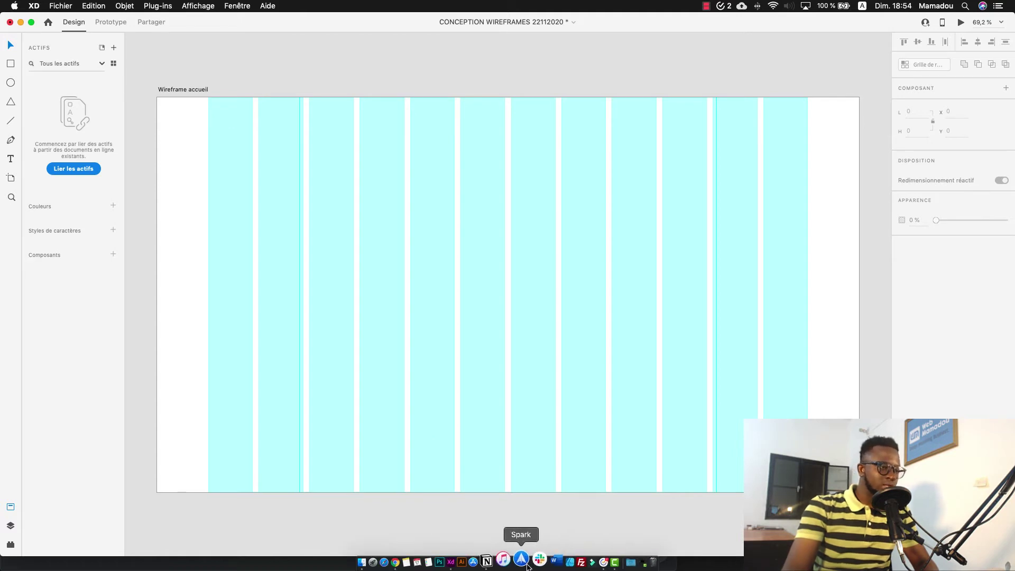
pyautogui.click(403, 560)
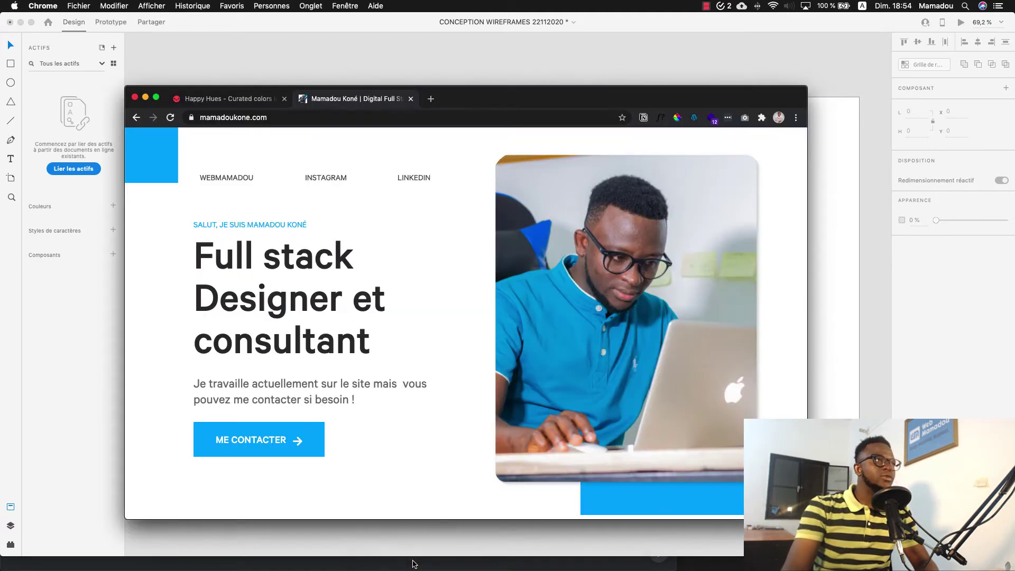
pyautogui.click(431, 99)
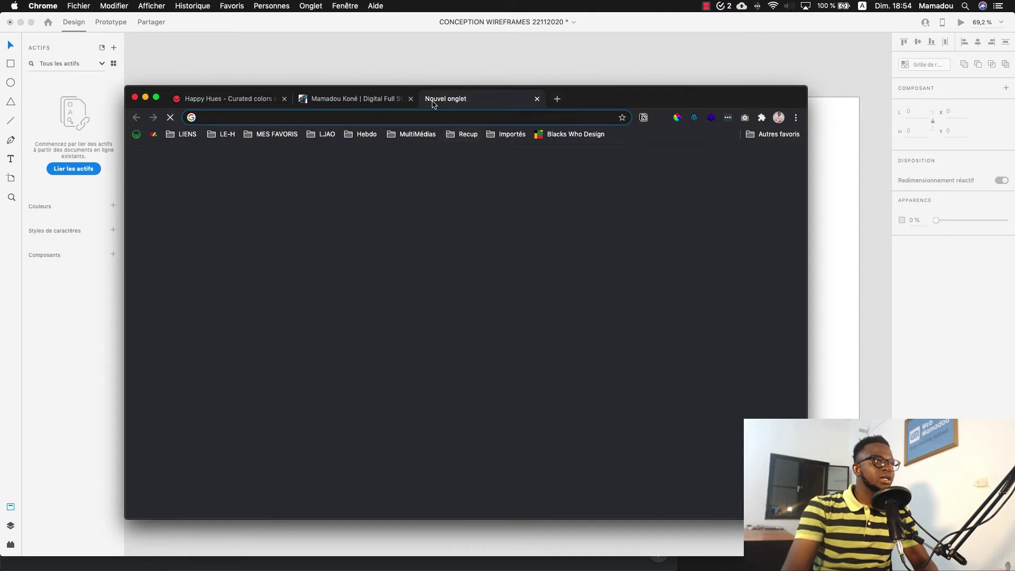
pyautogui.write('web.whatsapp.com')
pyautogui.press('Return')
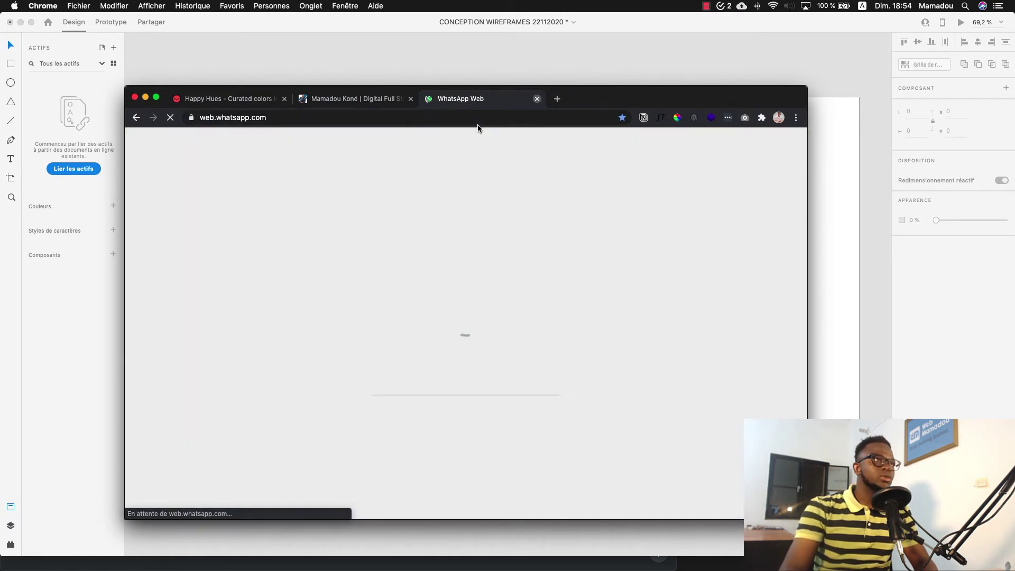
pyautogui.press('super+w')
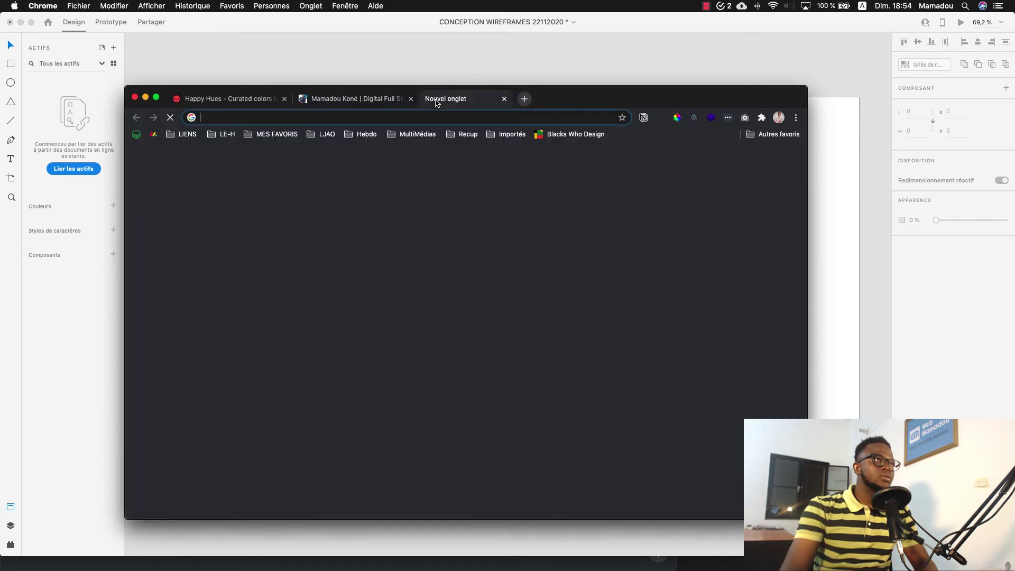
# Open webmamadou.com in a new tab and examine the content width and margins of its home page.
pyautogui.click(431, 99)
pyautogui.write('web')
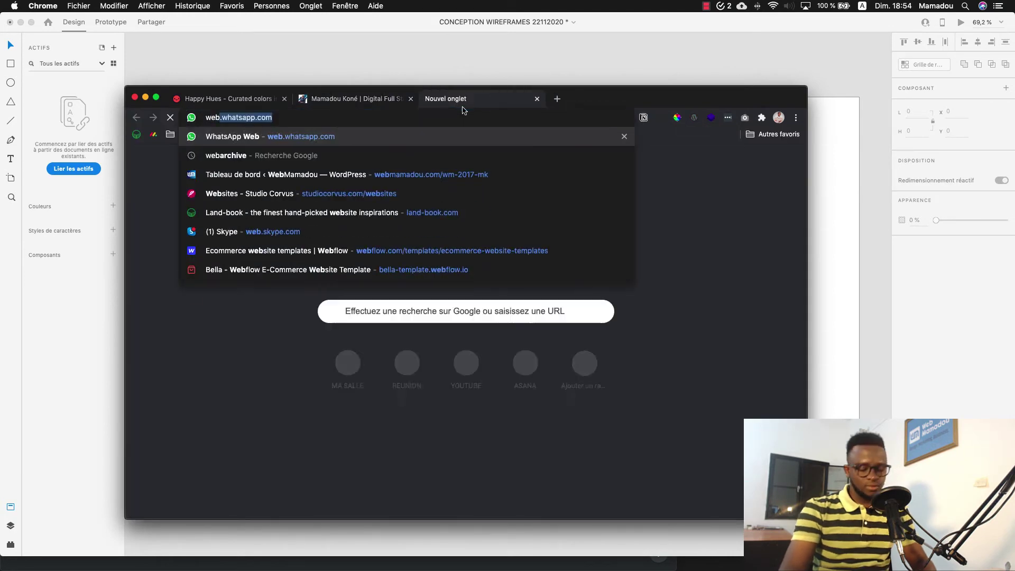
pyautogui.write('mama')
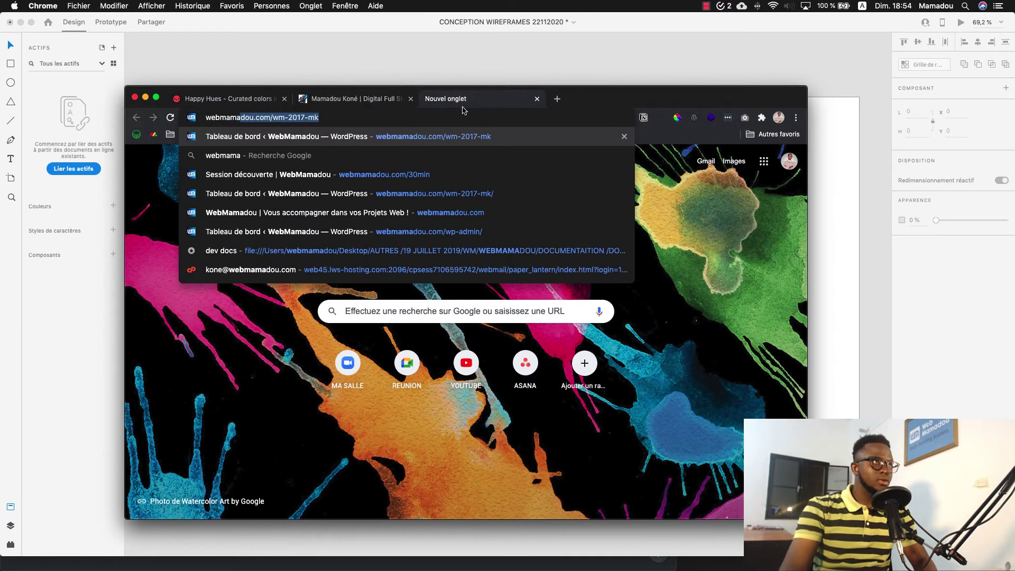
pyautogui.click(437, 213)
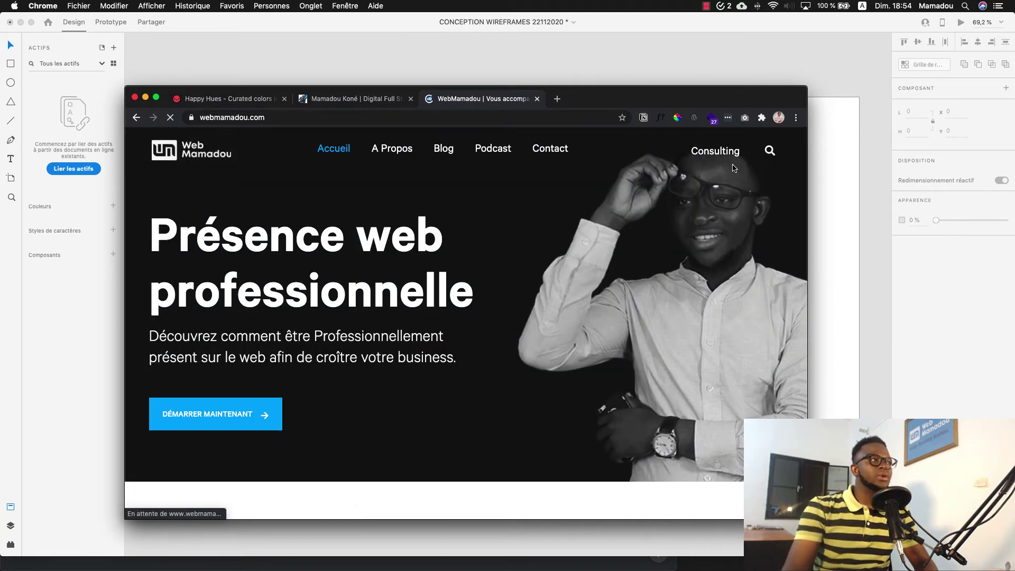
pyautogui.scroll(-1, 732, 165)
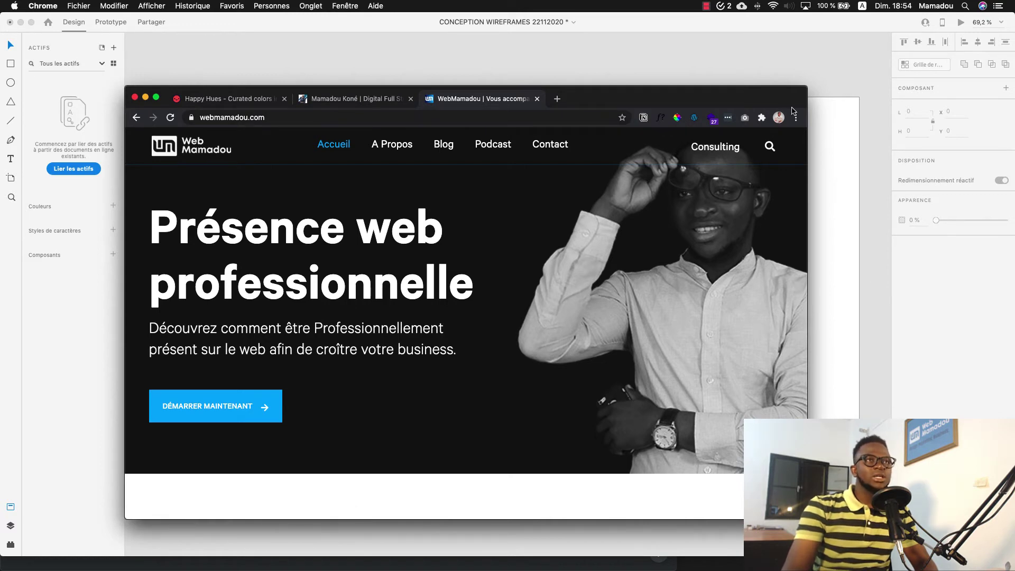
pyautogui.scroll(-1, 158, 179)
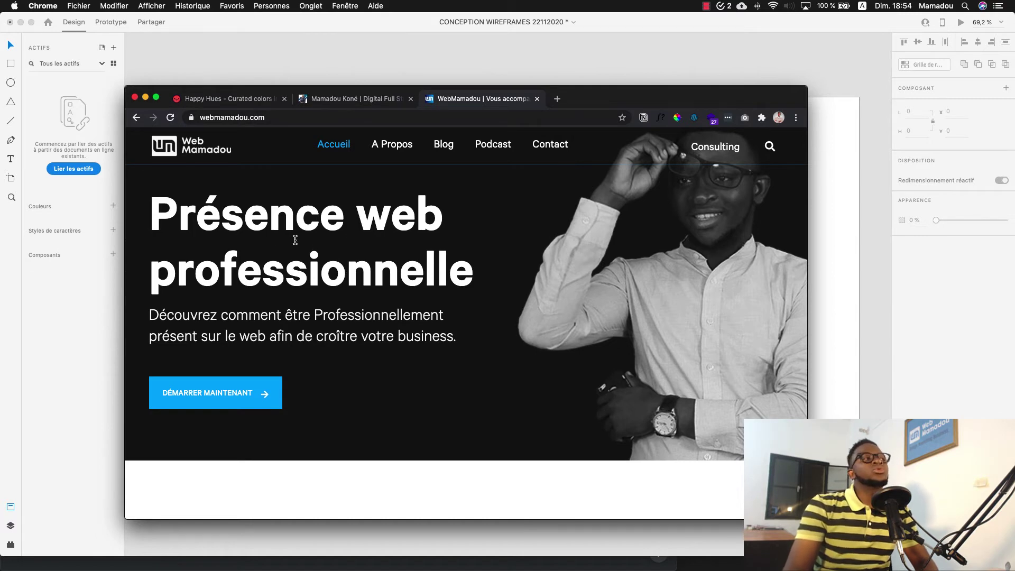
# Examine the content margins of the personal portfolio site already open in Chrome, and return to Adobe XD.
pyautogui.click(362, 105)
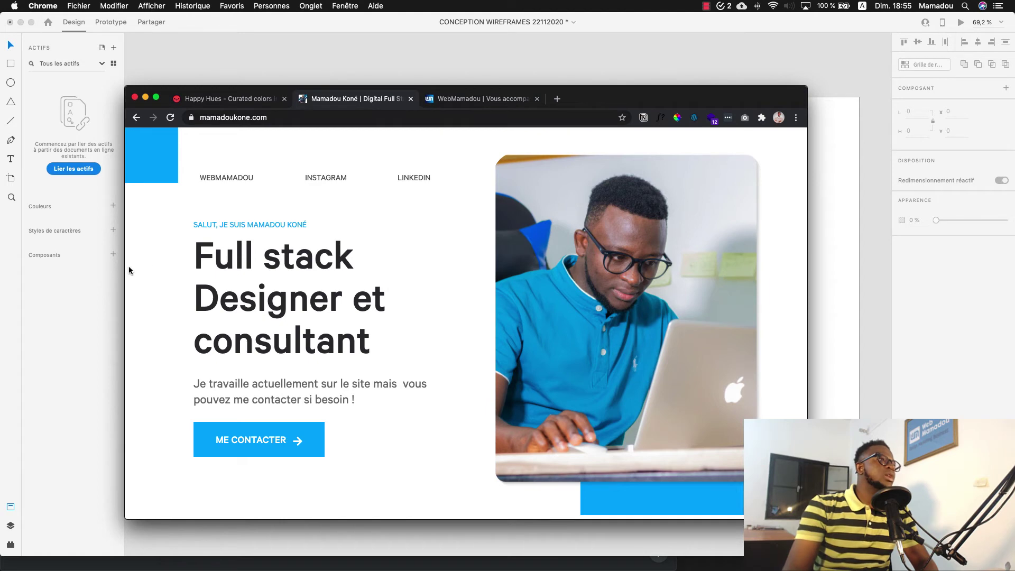
pyautogui.scroll(1, 769, 286)
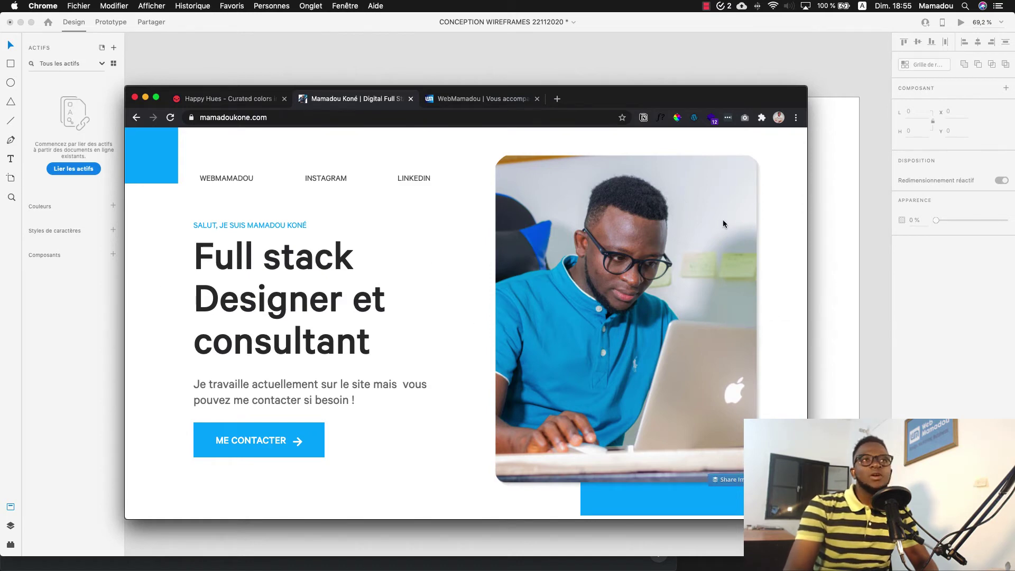
pyautogui.click(842, 207)
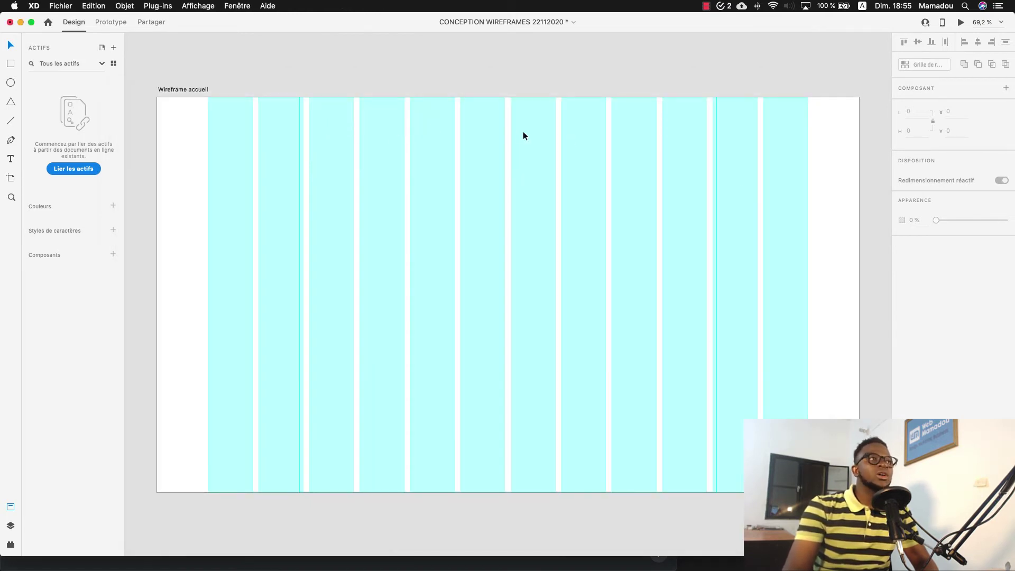
# Adjust the artboard's 12-column grid to a gutter width of 21 and a column width of 100, and view the column colour.
pyautogui.click(345, 168)
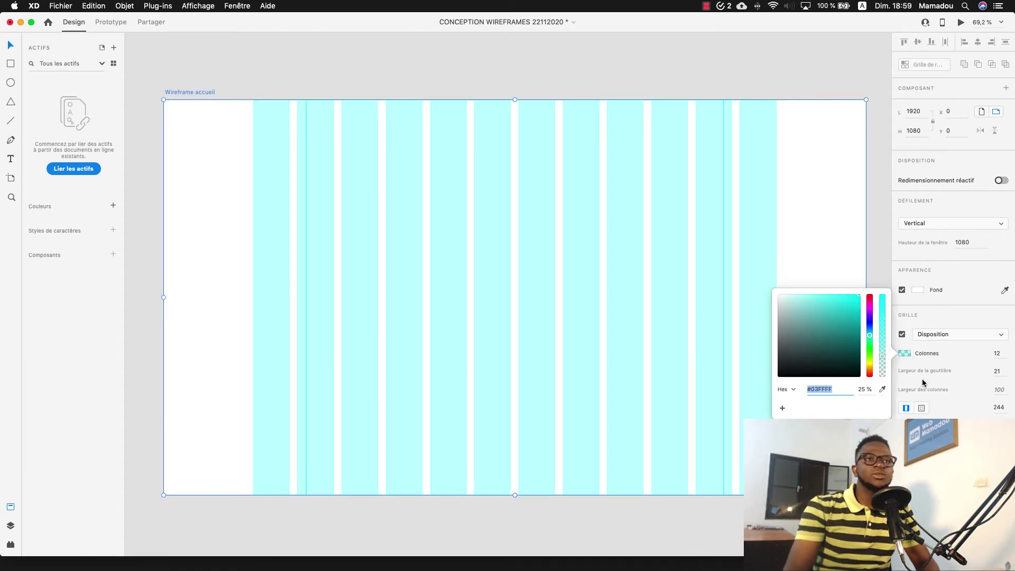
pyautogui.click(958, 358)
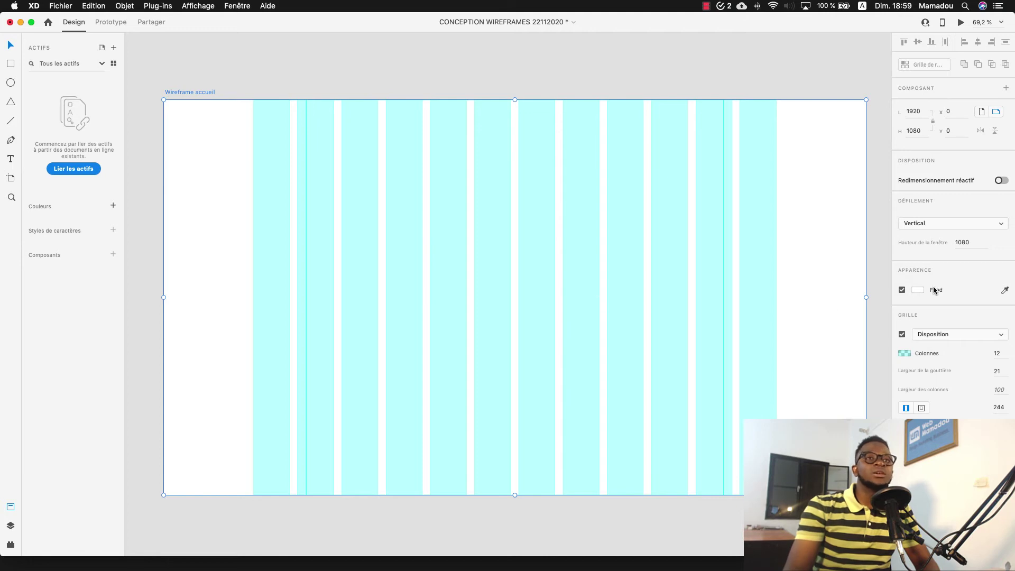
pyautogui.click(904, 353)
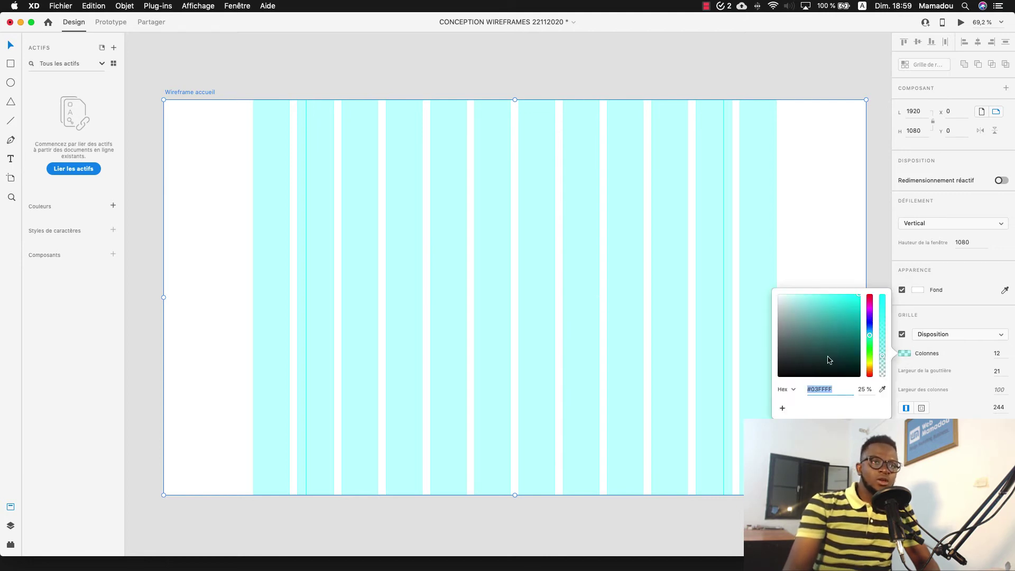
pyautogui.click(981, 363)
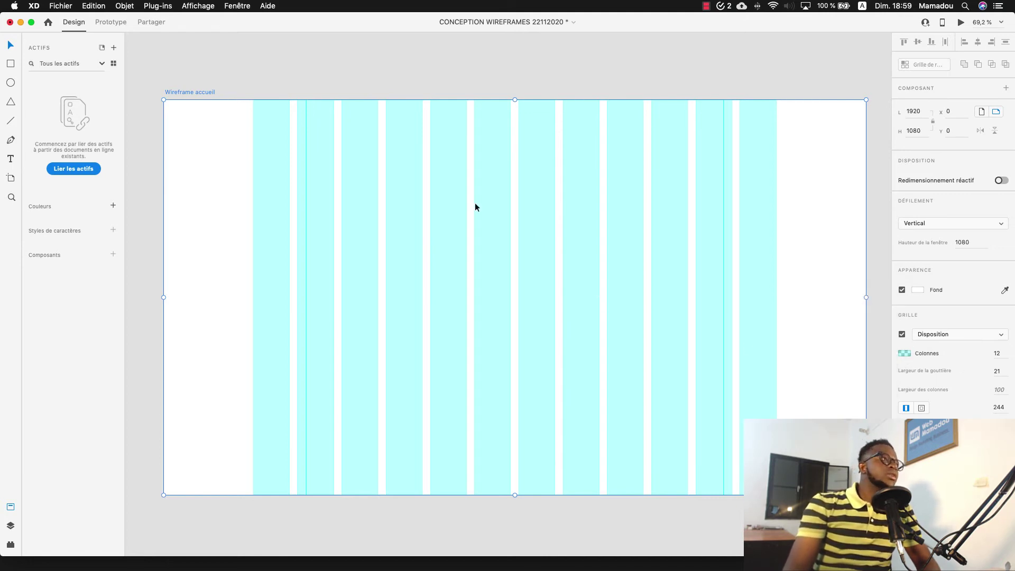
# Draw a 1920 x 1080 rectangle covering the whole artboard and give it a dark blue fill.
pyautogui.scroll(-3, 452, 228)
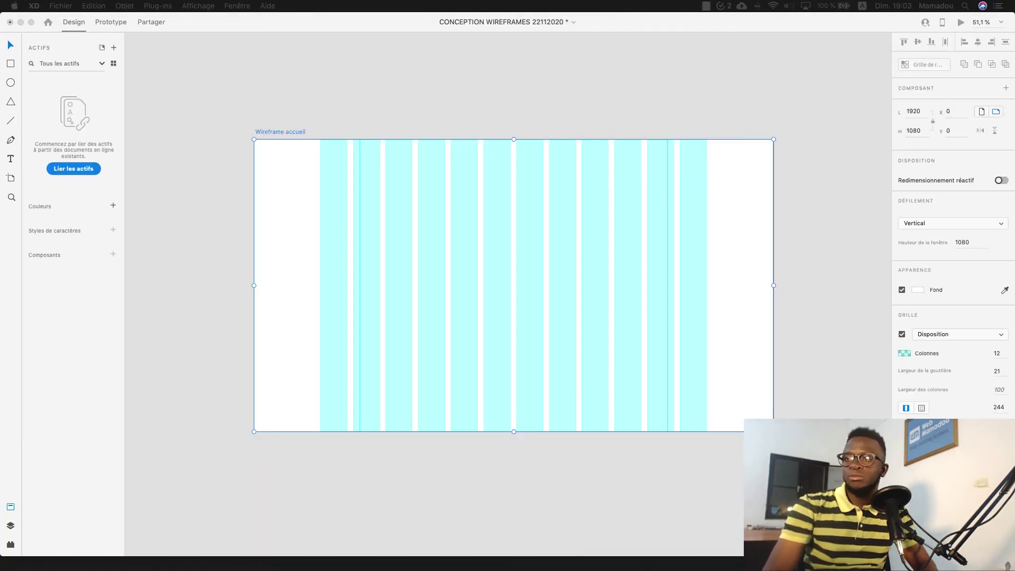
pyautogui.scroll(-2, 255, 118)
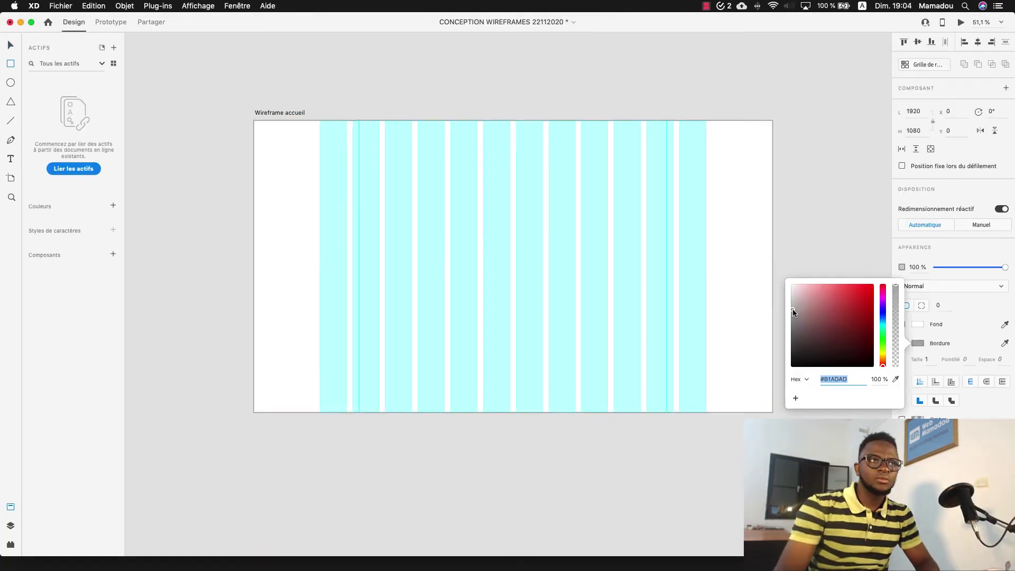
pyautogui.click(790, 287)
pyautogui.write('222222')
# Switch to Notion and read through the draft text on the "Site web Perso" project page.
pyautogui.press('super+Tab')
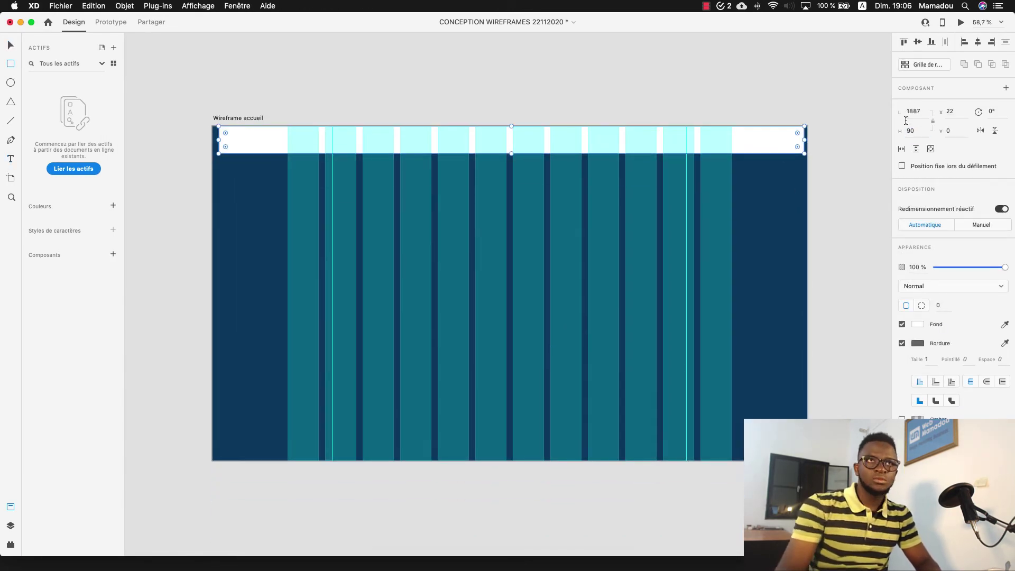
pyautogui.scroll(3, 306, 135)
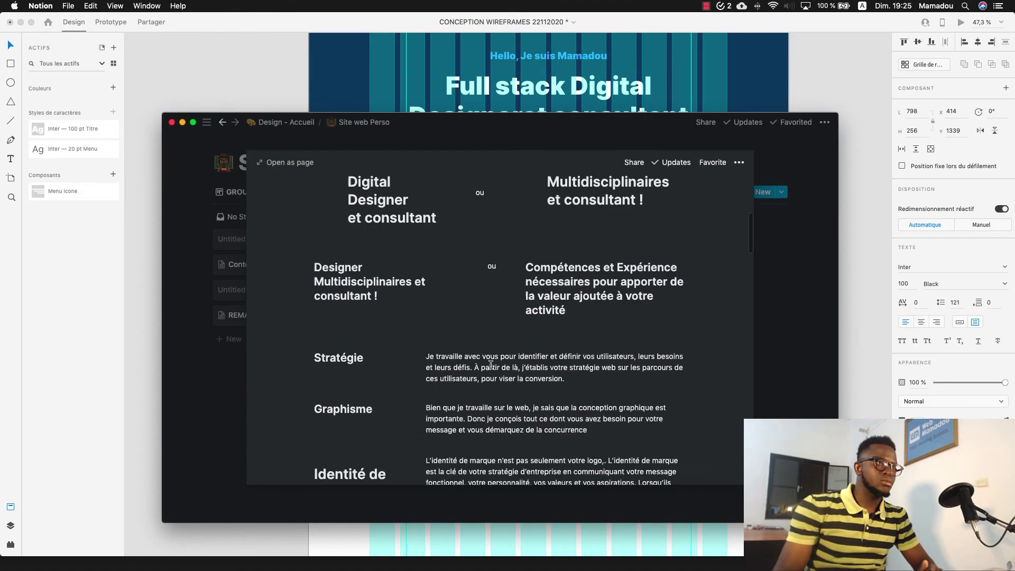
# Build the dark intro section with a "designer multidisciplinaire" heading, a lorem ipsum text area about 705 x 484 beside it, and a saved 75 pt character style.
pyautogui.write('Designer Multidisciplinaires')
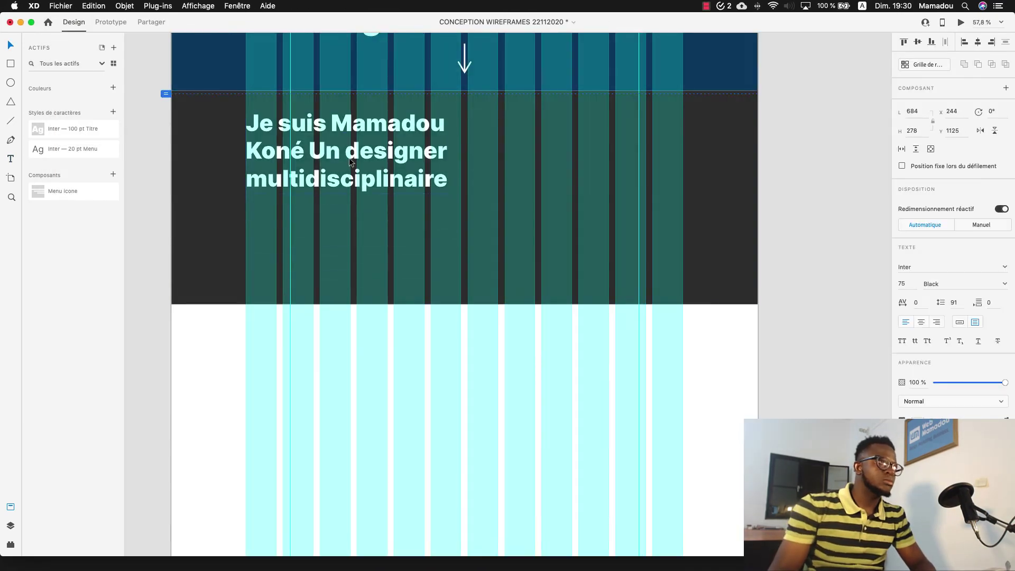
pyautogui.moveTo(430, 138); pyautogui.dragTo(646, 285)
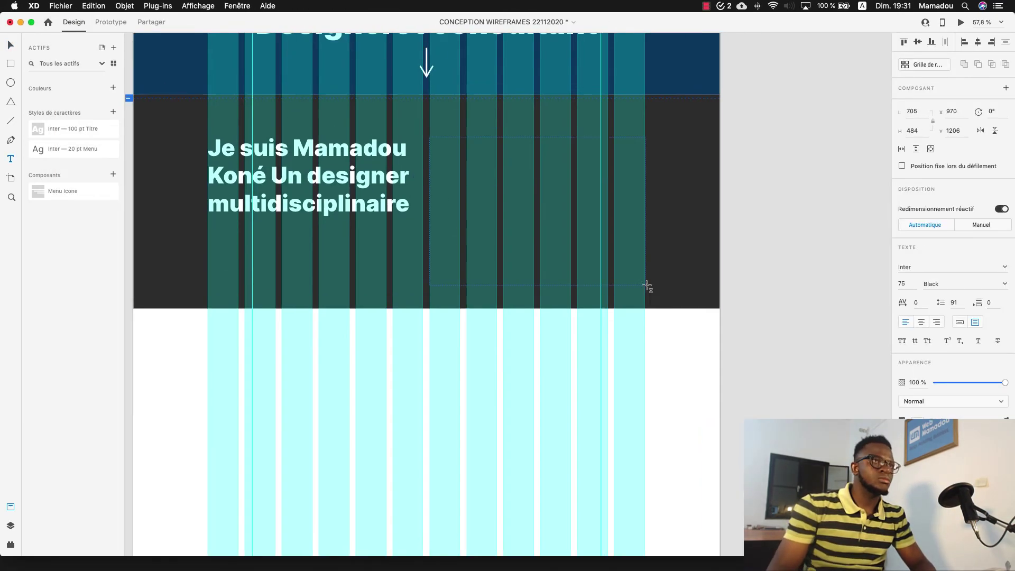
pyautogui.click(315, 63)
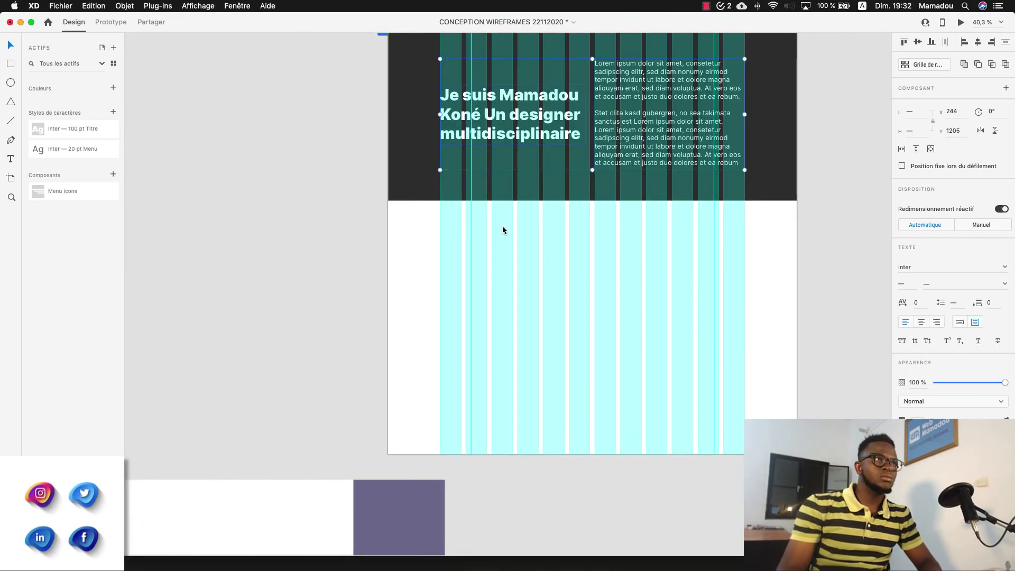
pyautogui.click(113, 111)
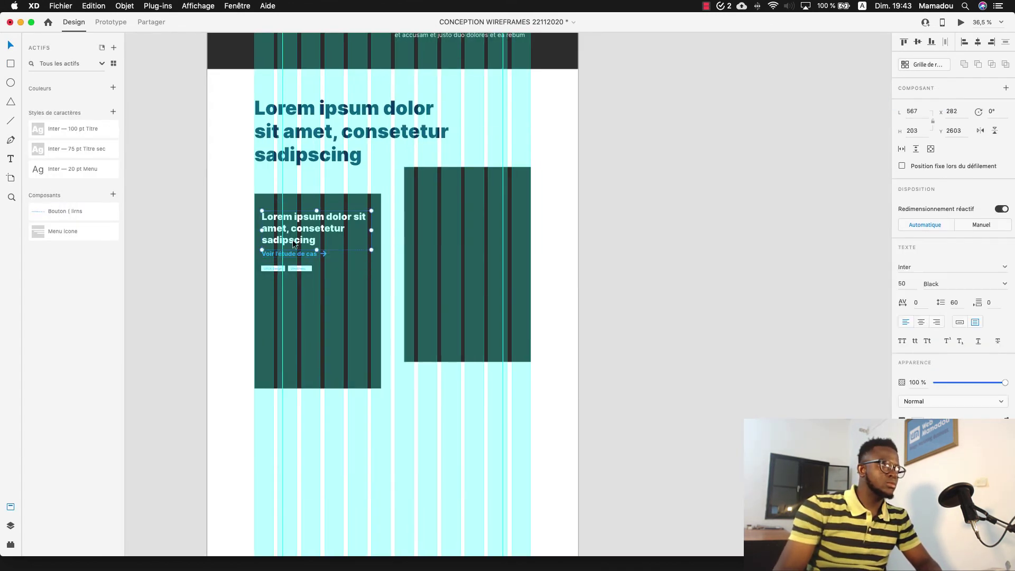
# Copy the first case study card's title, "Voir l'étude de cas" link and tags onto the neighbouring dark card.
pyautogui.moveTo(336, 290); pyautogui.dragTo(474, 265)
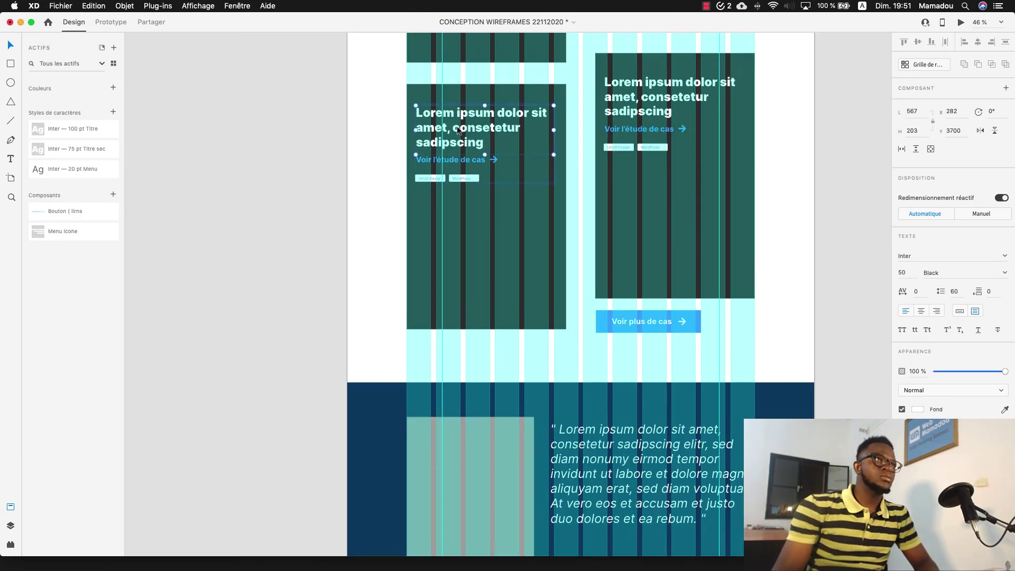
pyautogui.click(157, 5)
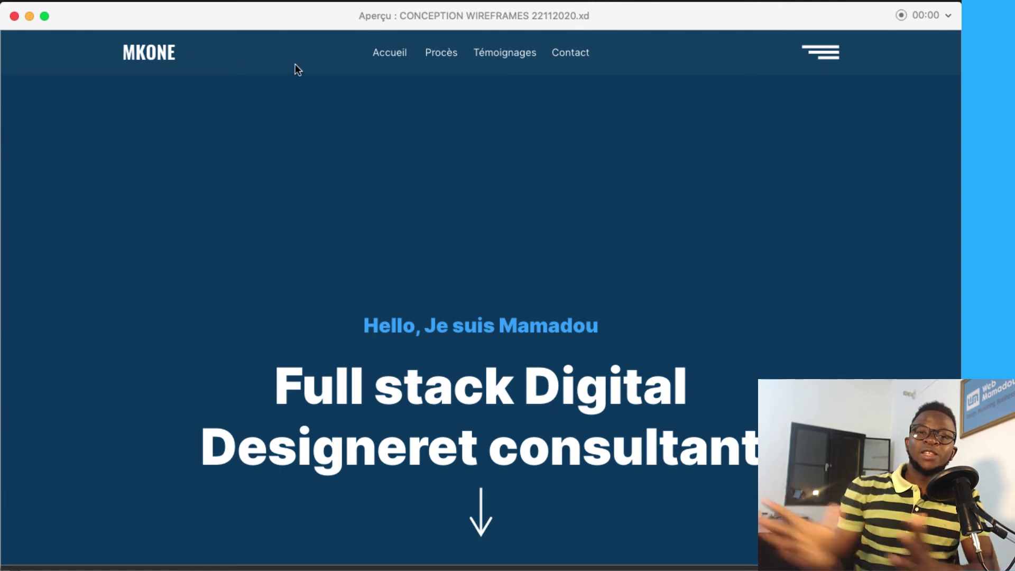
# Review the home page wireframe in the preview window, from the hero through the intro, case study cards and quote to the testimonials.
pyautogui.click(585, 1)
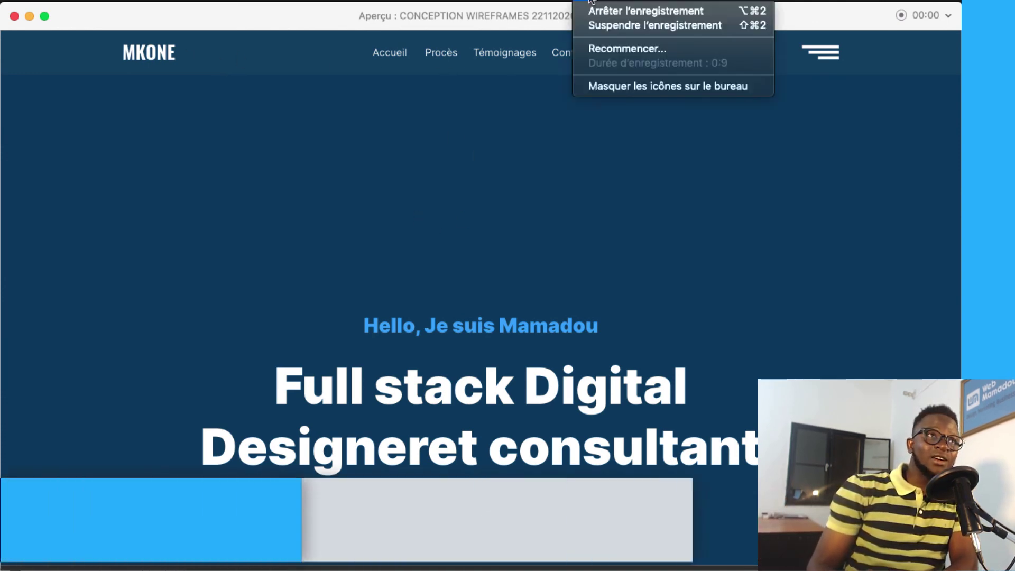
pyautogui.click(455, 121)
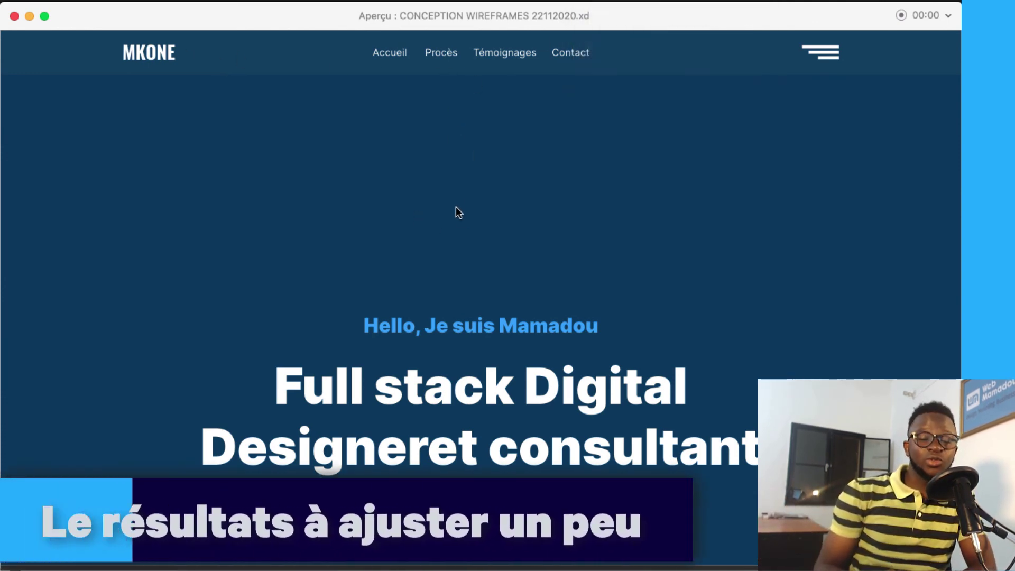
pyautogui.scroll(-5, 456, 208)
pyautogui.scroll(5, 456, 208)
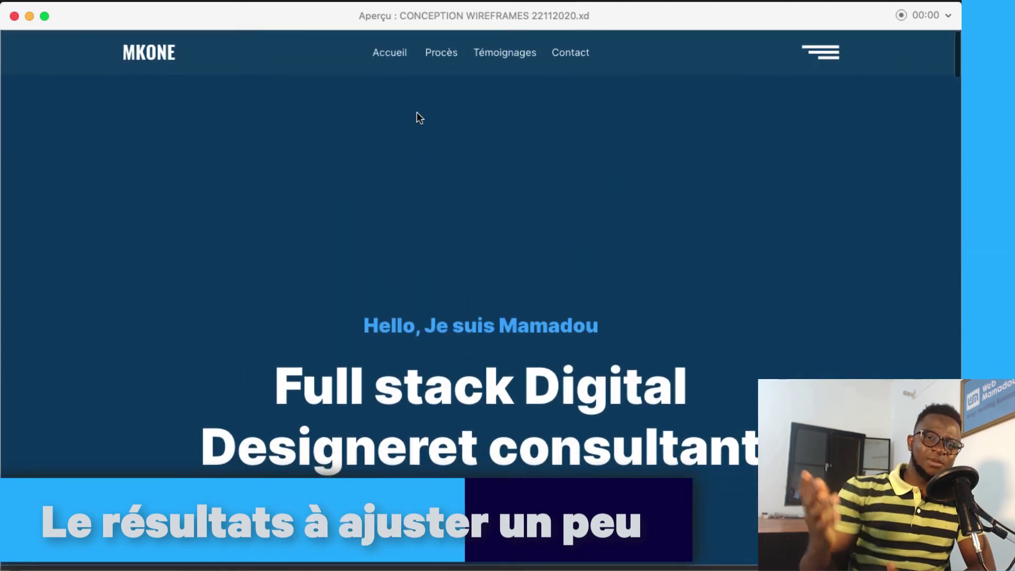
pyautogui.scroll(-15, 430, 264)
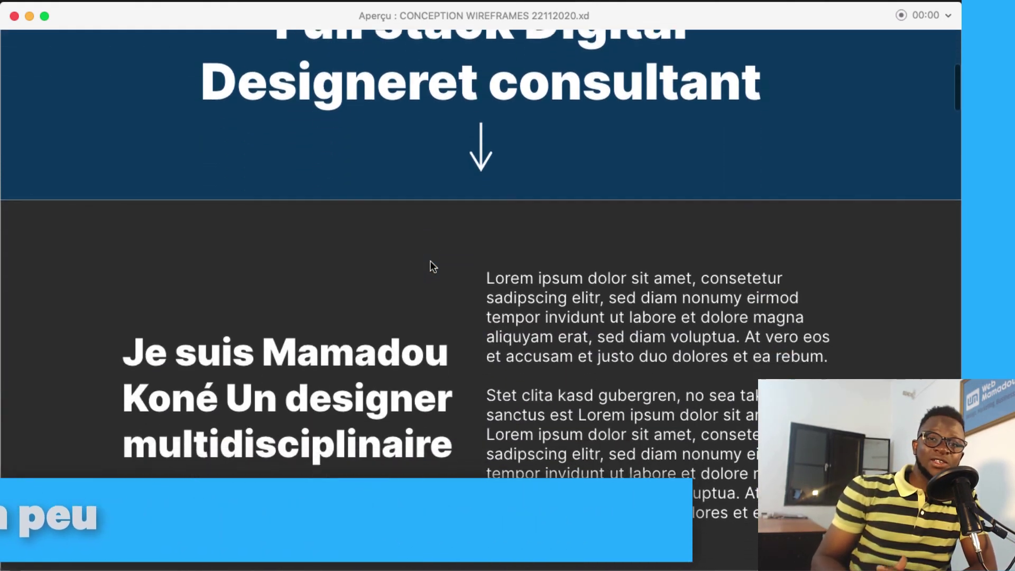
pyautogui.scroll(-8, 430, 264)
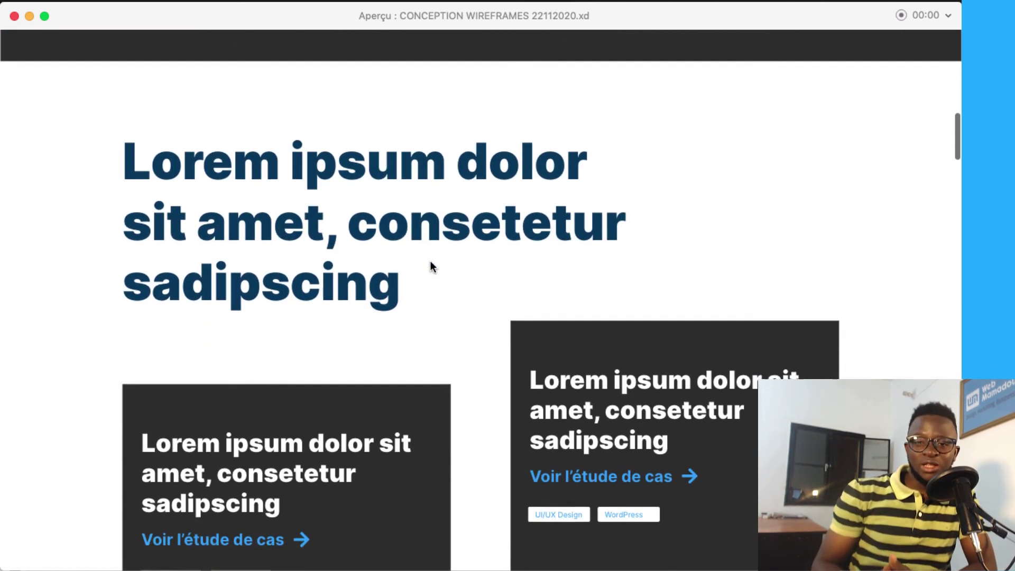
pyautogui.scroll(-12, 431, 261)
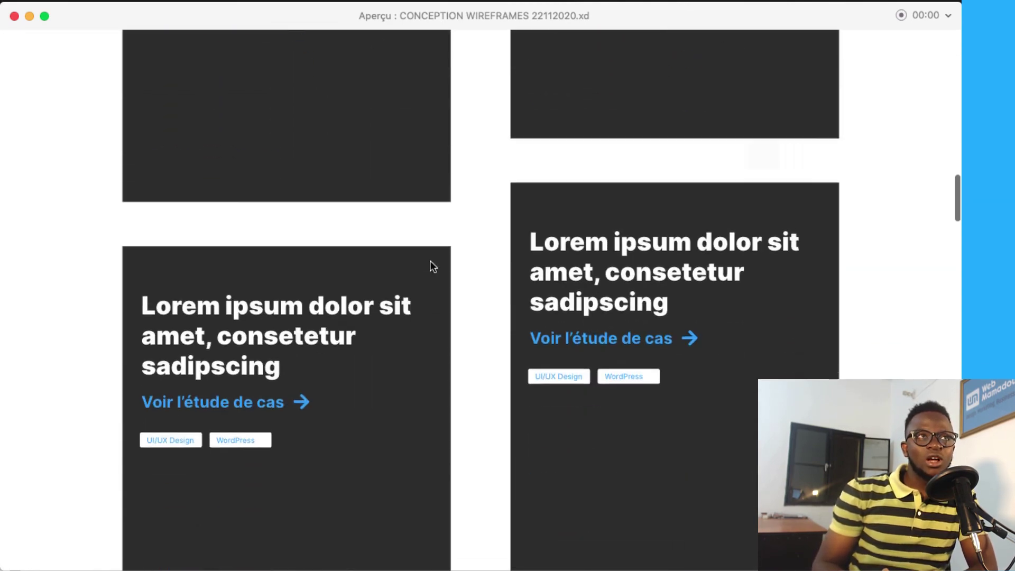
pyautogui.scroll(-8, 430, 261)
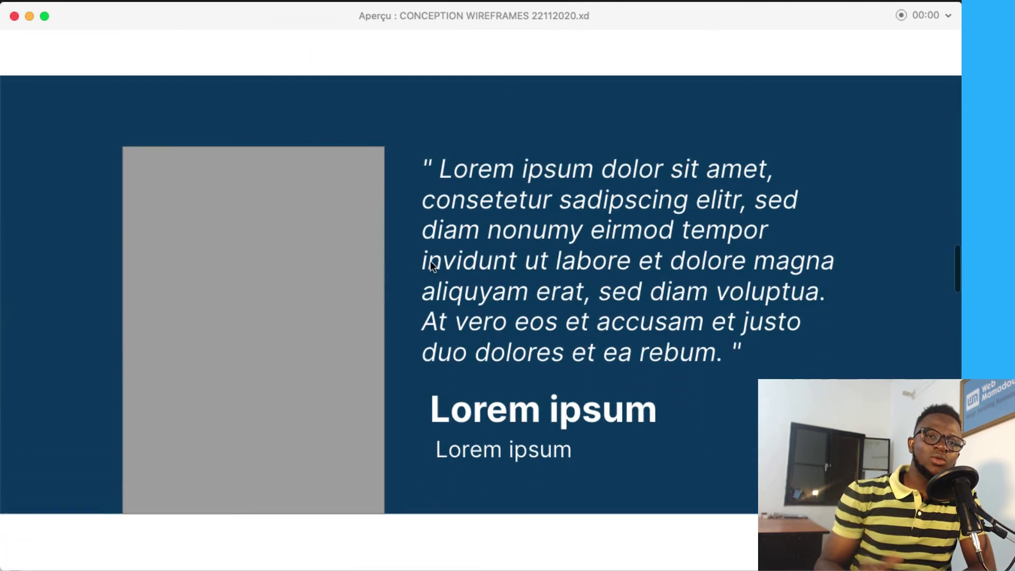
pyautogui.scroll(-7, 431, 261)
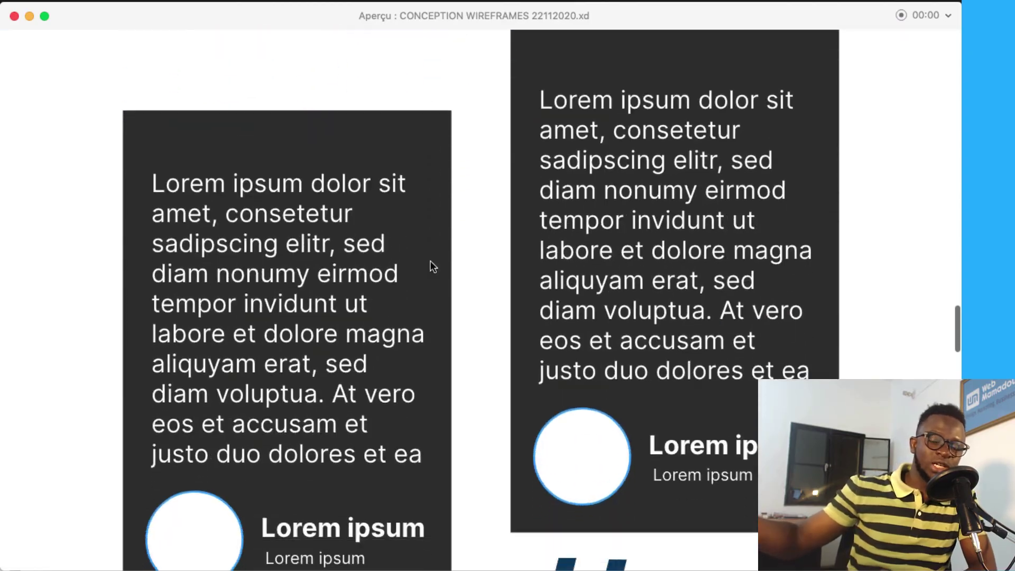